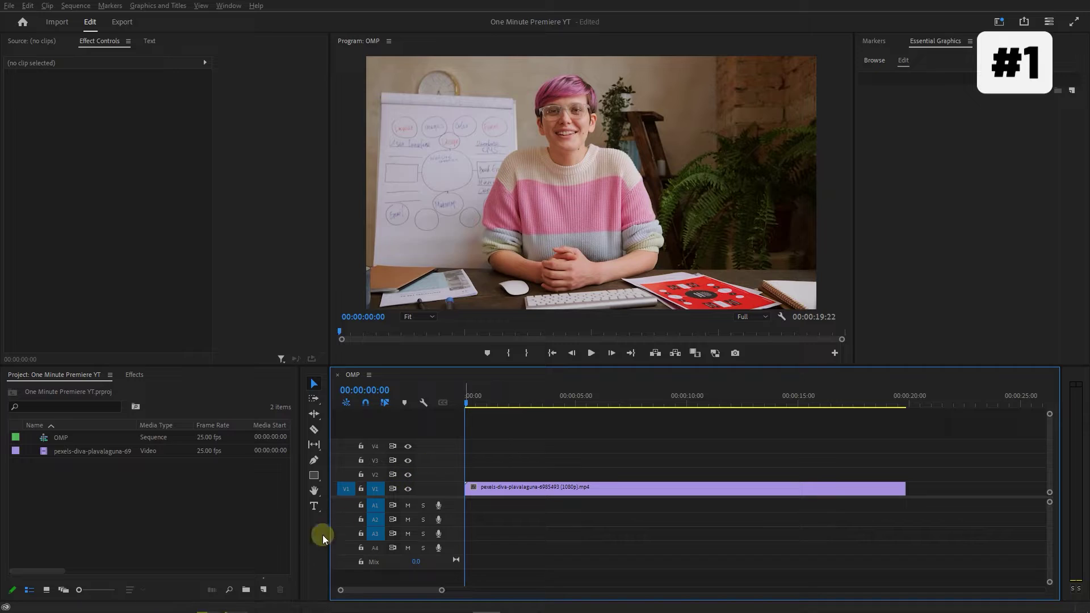
Create a 1920×1080 Black Video clip, place it on V2 above the footage, and set the playhead to 00:00:03:03
click(268, 594)
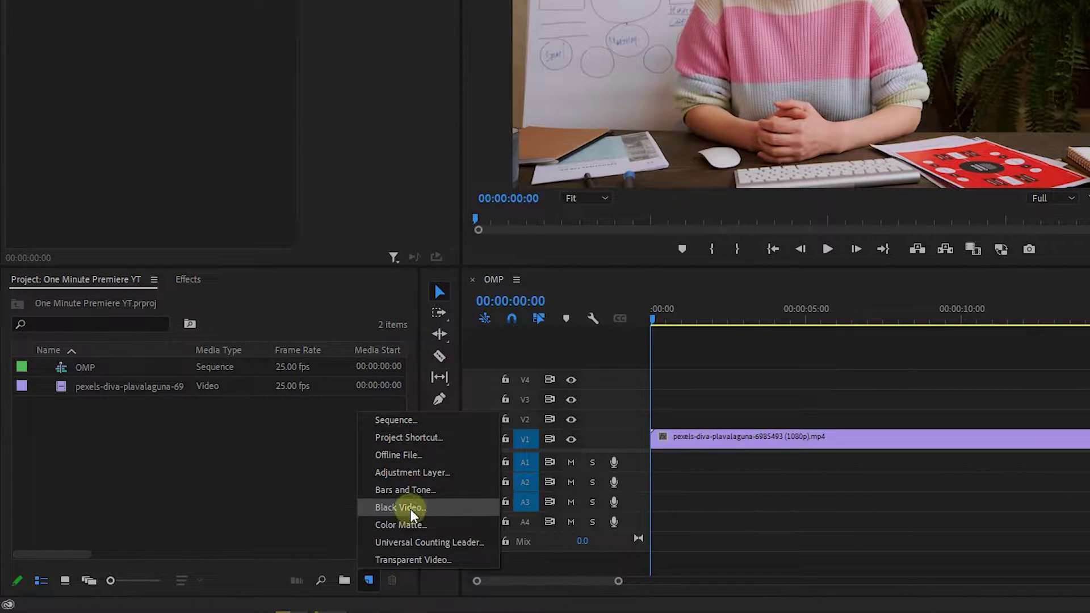
click(417, 507)
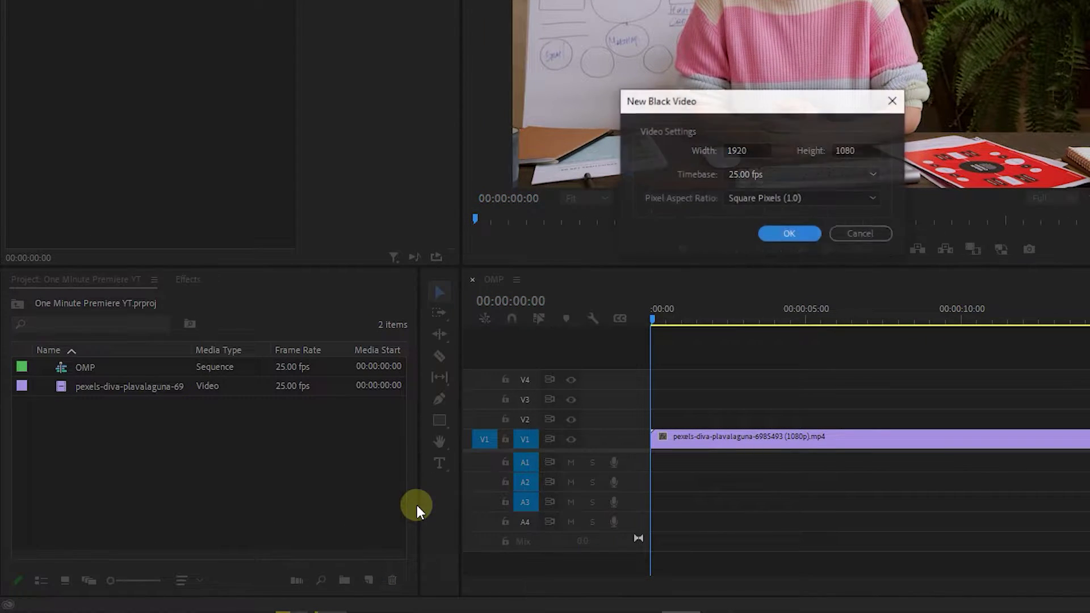
click(785, 232)
drag(89, 375, 716, 423)
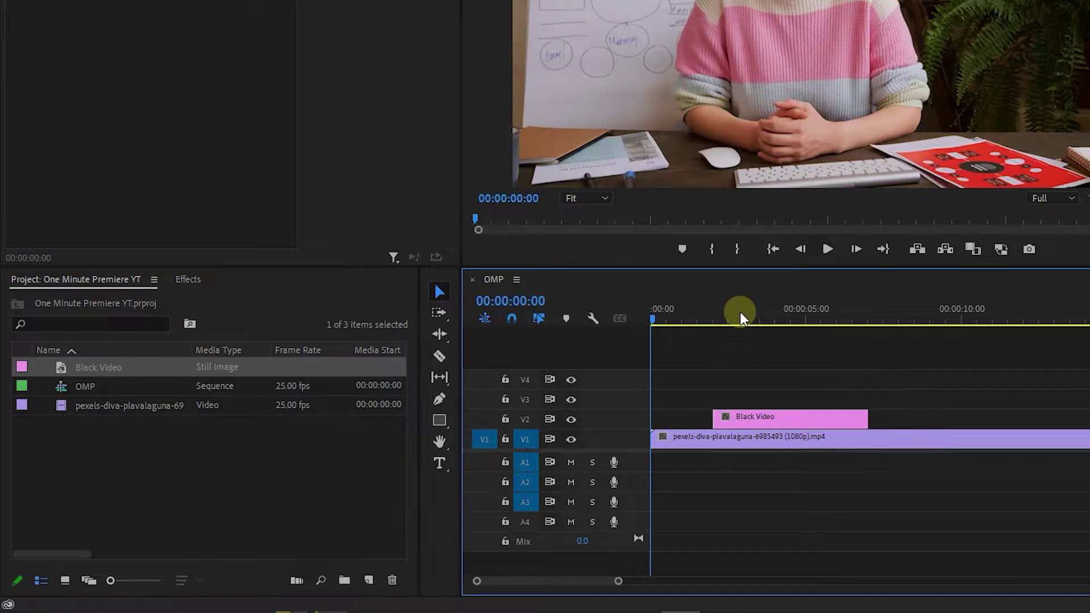
click(747, 312)
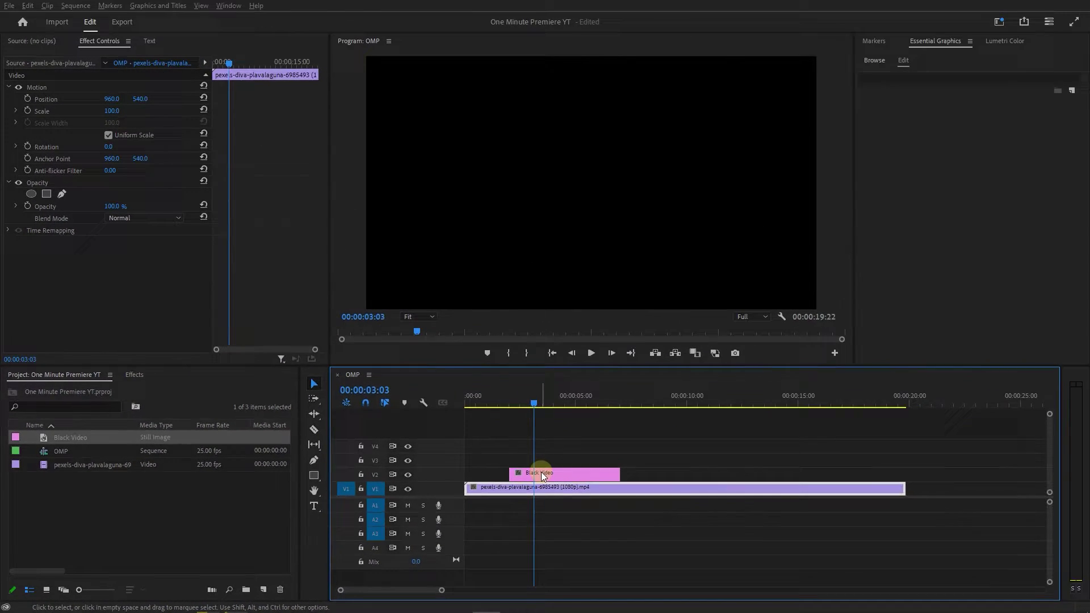
Add a rectangle opacity mask to the Black Video with Mask Feather 400, viewing the preview at 25%
click(542, 476)
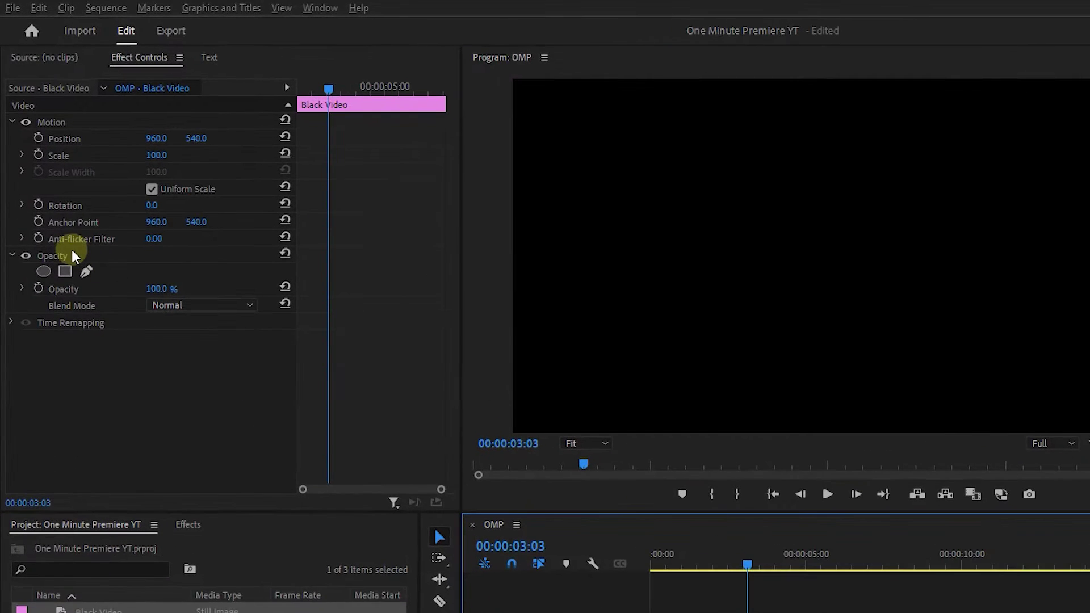
click(64, 271)
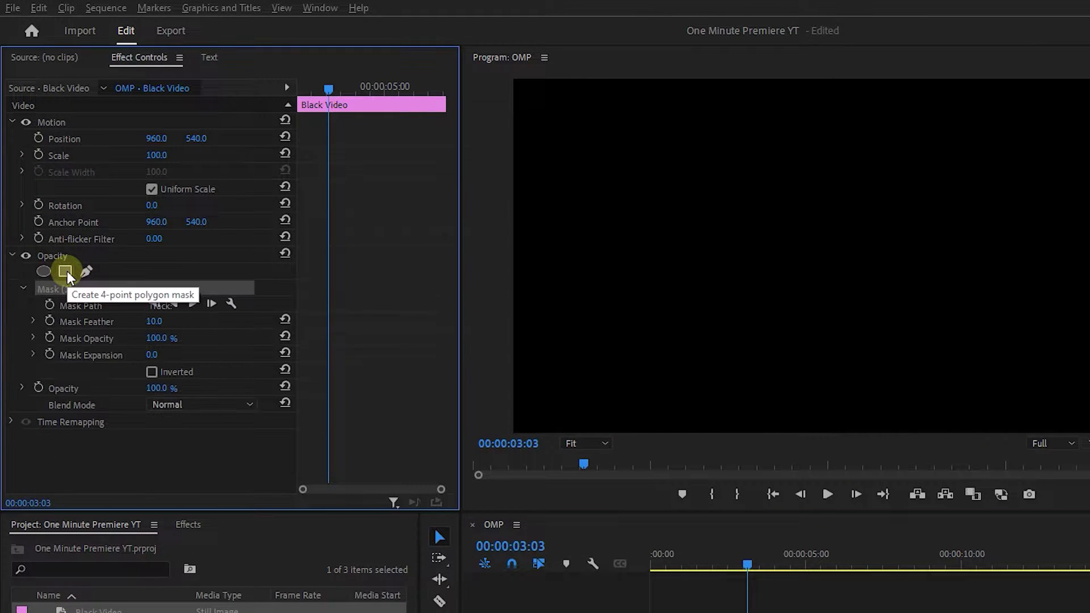
click(603, 443)
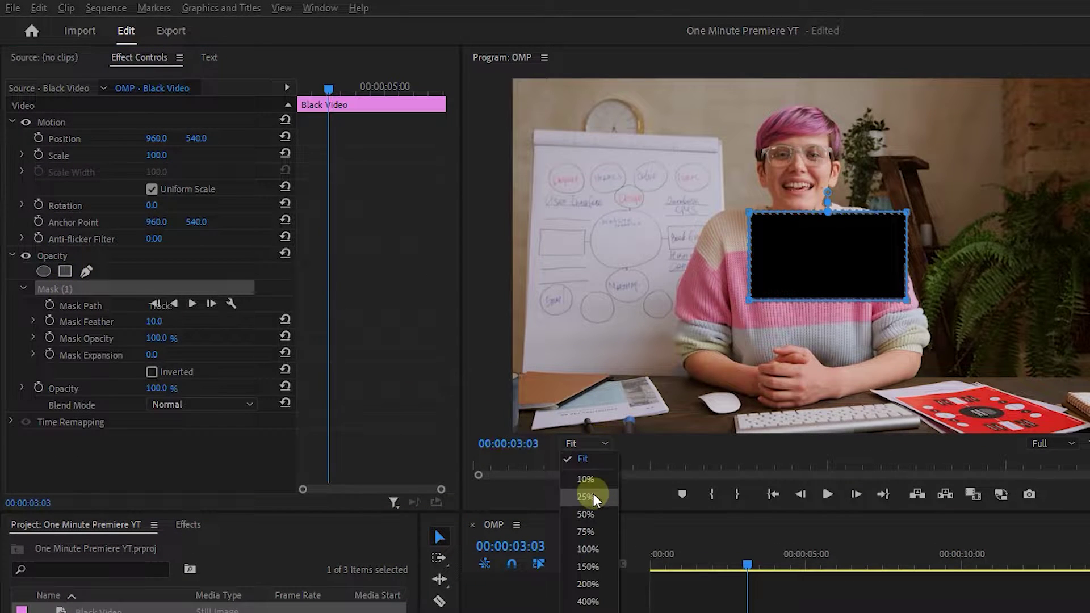
click(593, 492)
click(162, 322)
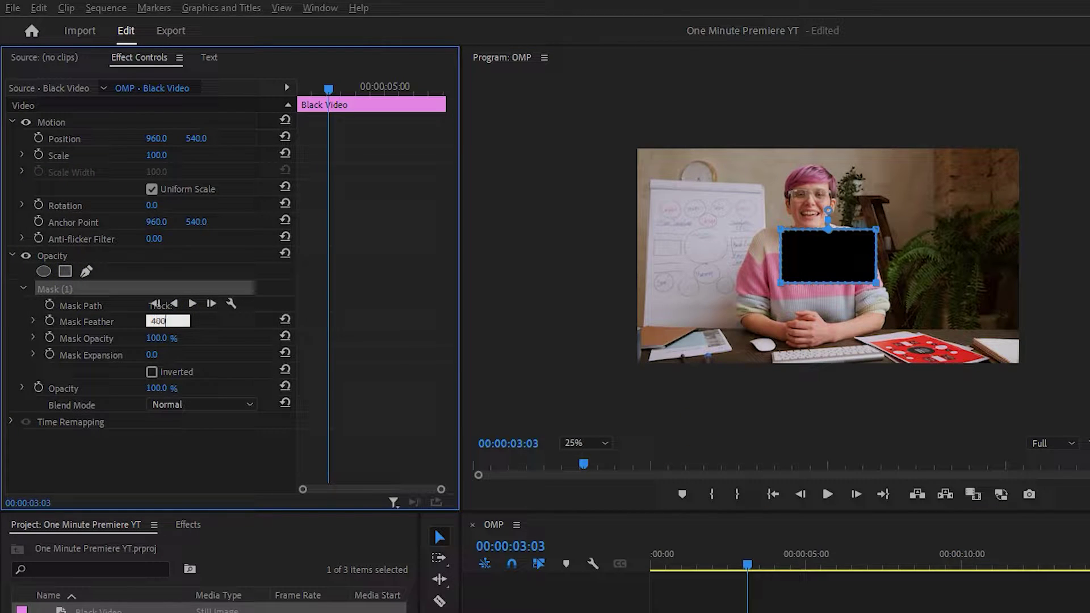
click(194, 321)
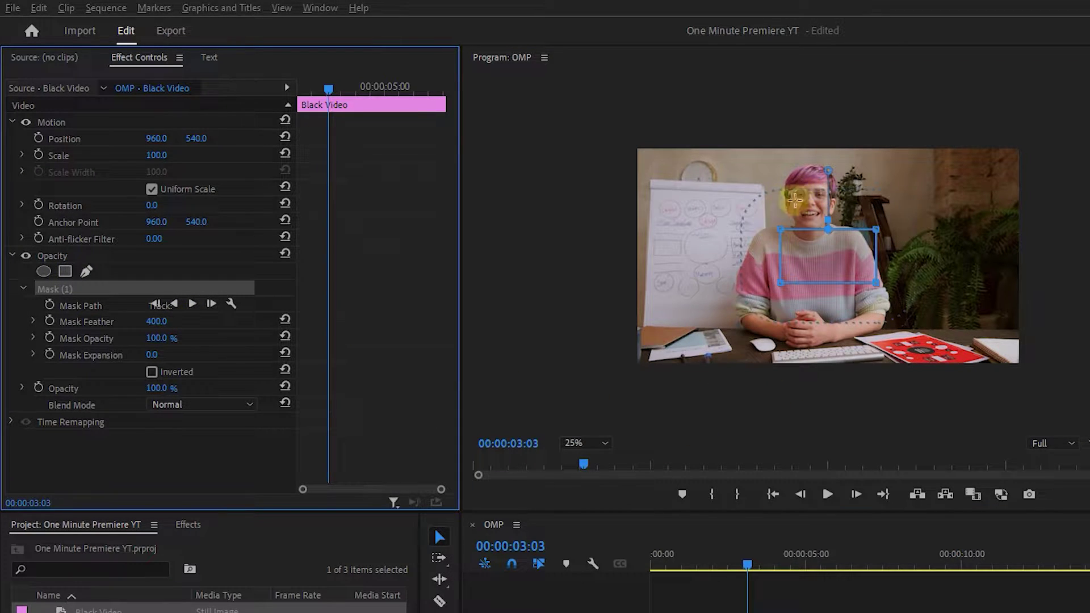
Stretch the mask wide past both frame edges and low, then set Blend Mode to Darken
drag(794, 199, 730, 328)
drag(774, 283, 536, 271)
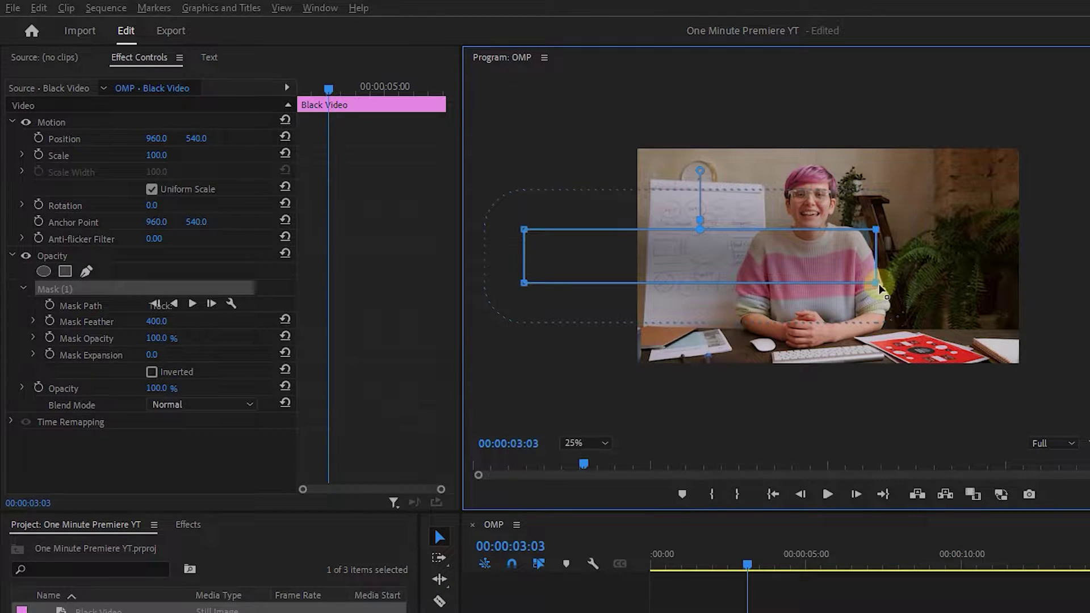
drag(876, 289, 1088, 283)
drag(524, 282, 524, 379)
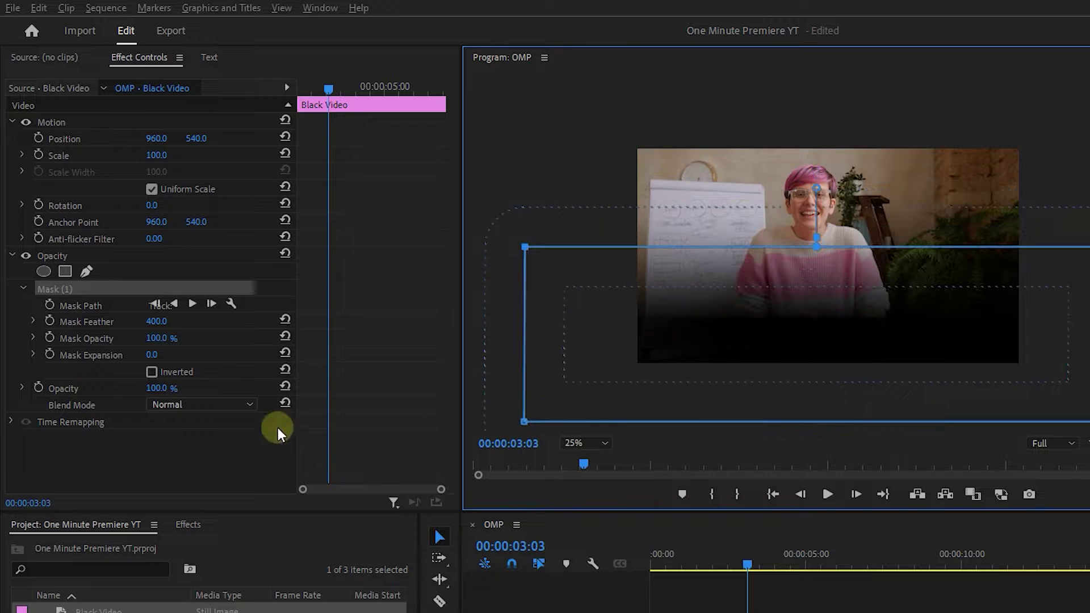
click(210, 404)
click(190, 455)
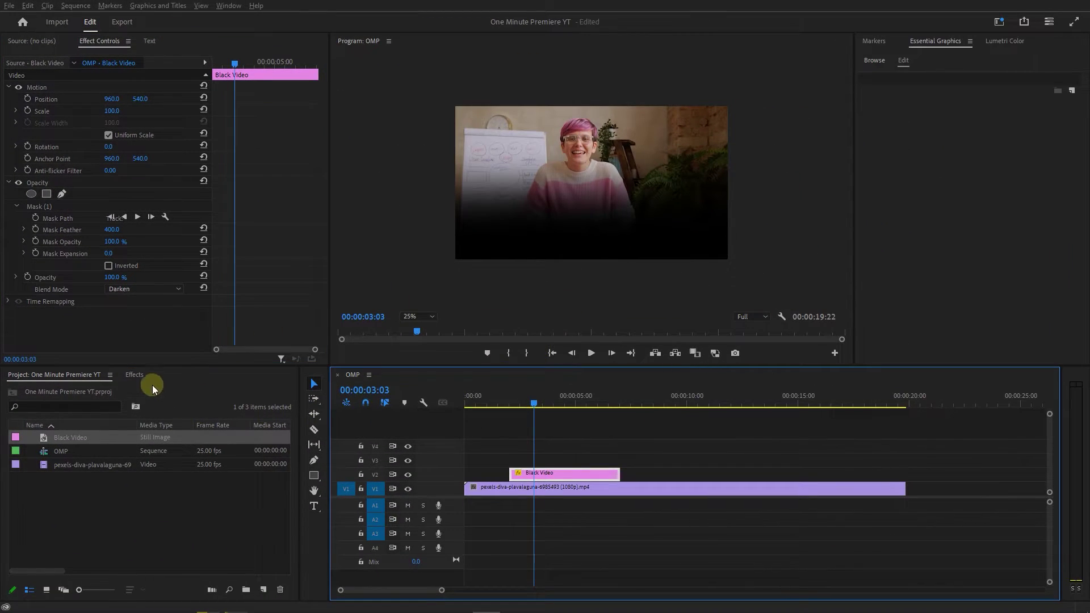
Search effects for 'dissolve' and add Film Dissolve to both ends of the Black Video clip
click(134, 374)
click(114, 391)
text(dissolve)
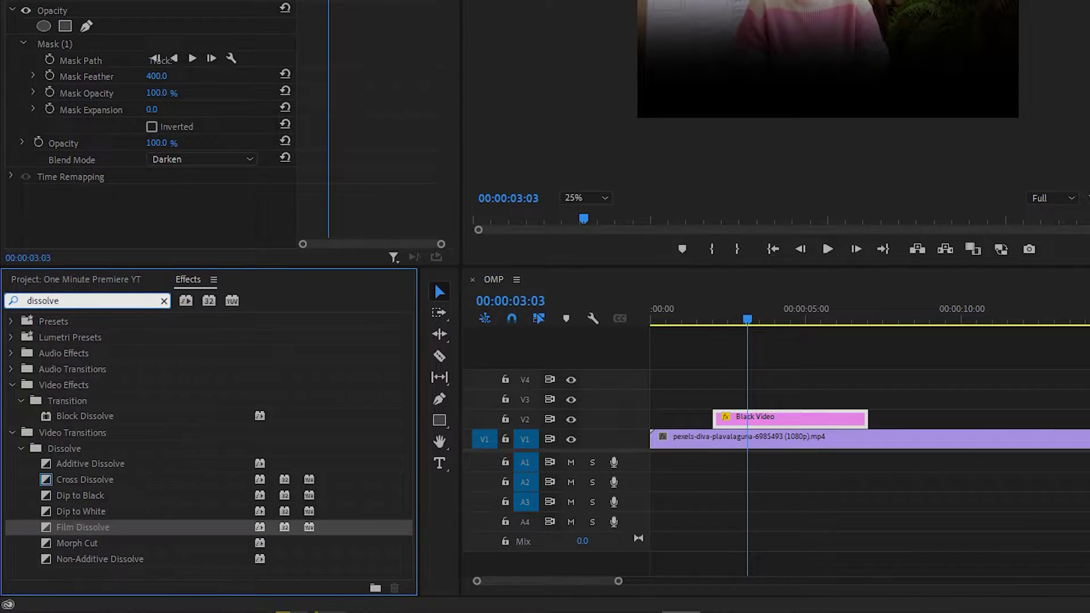
drag(85, 527, 721, 420)
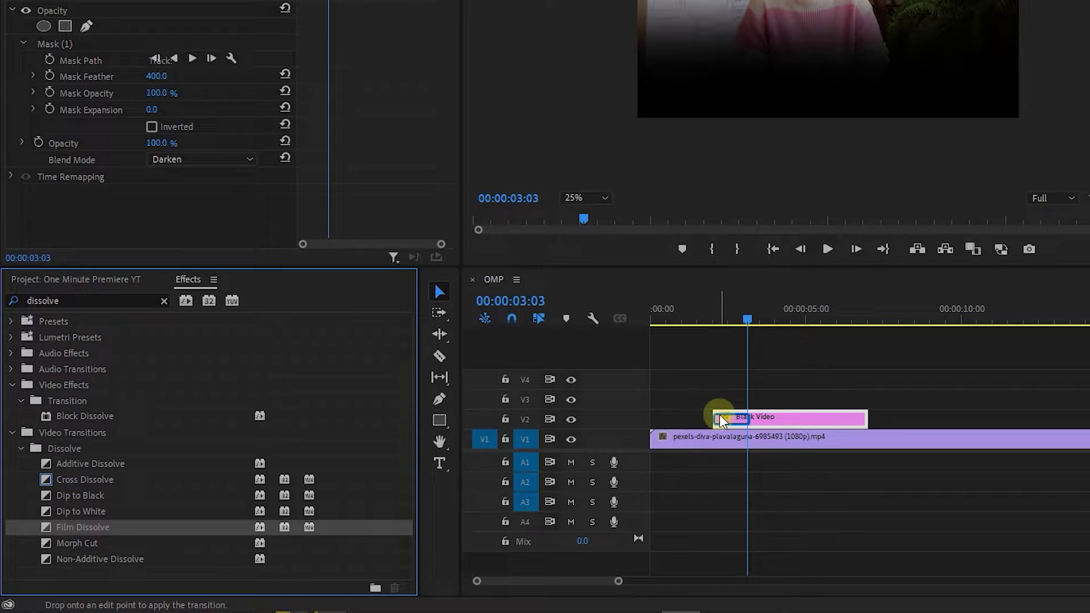
drag(68, 525, 860, 421)
Play back the fades and trim both Film Dissolve transitions shorter
key(space)
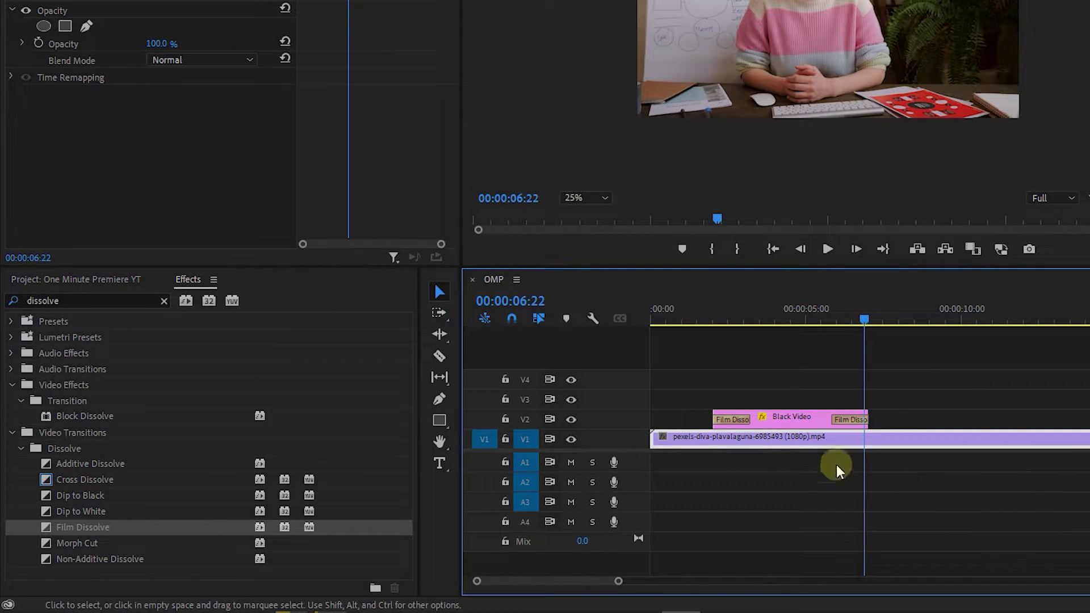
drag(749, 419, 731, 419)
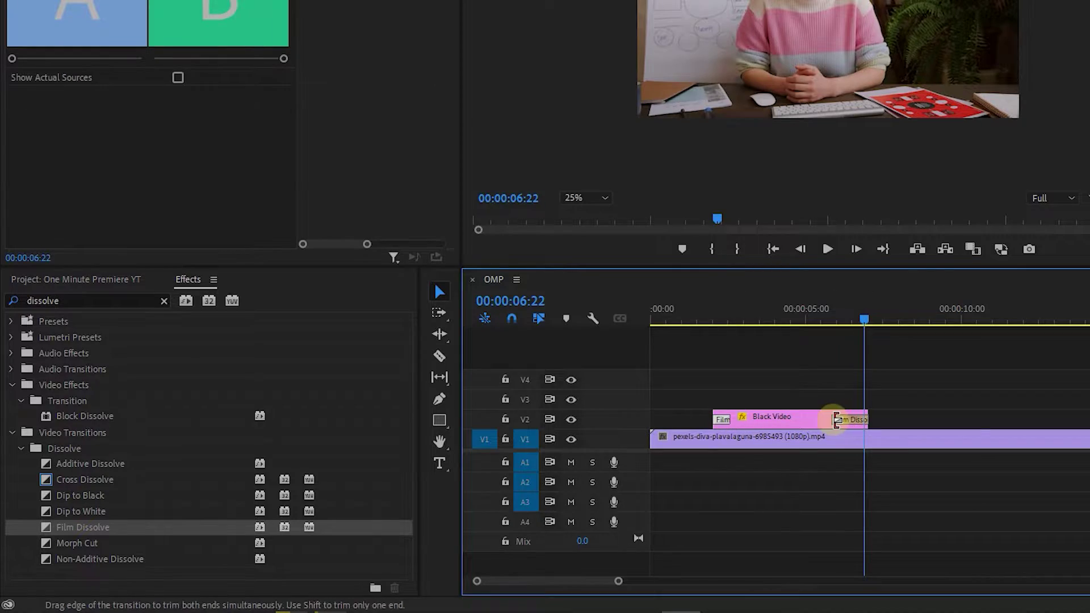
drag(837, 420, 840, 419)
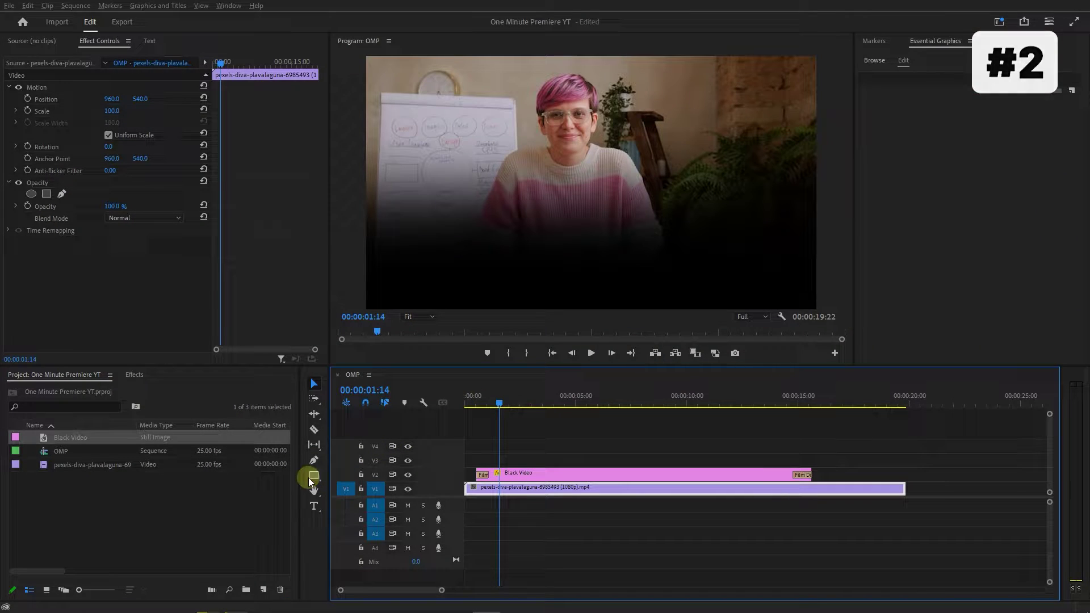
Select the Rectangle tool in the Tools panel
click(312, 477)
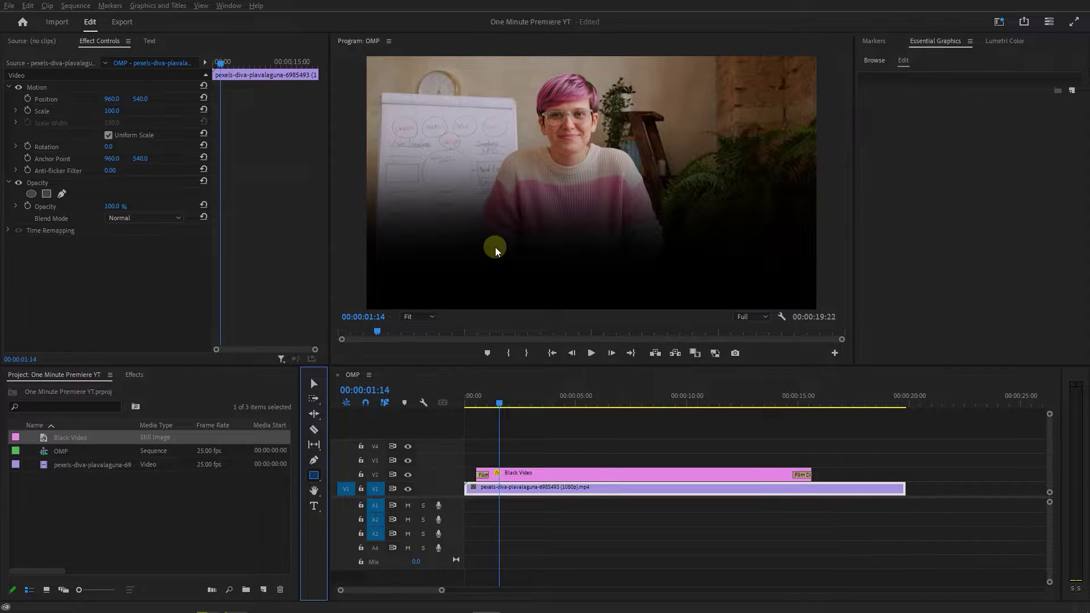
Draw a rectangle with corner radius 80, no fill, and a 10-point outer white stroke
mouse_move(496, 247)
mouse_down()
mouse_move(509, 277)
mouse_move(727, 276)
mouse_up()
click(931, 349)
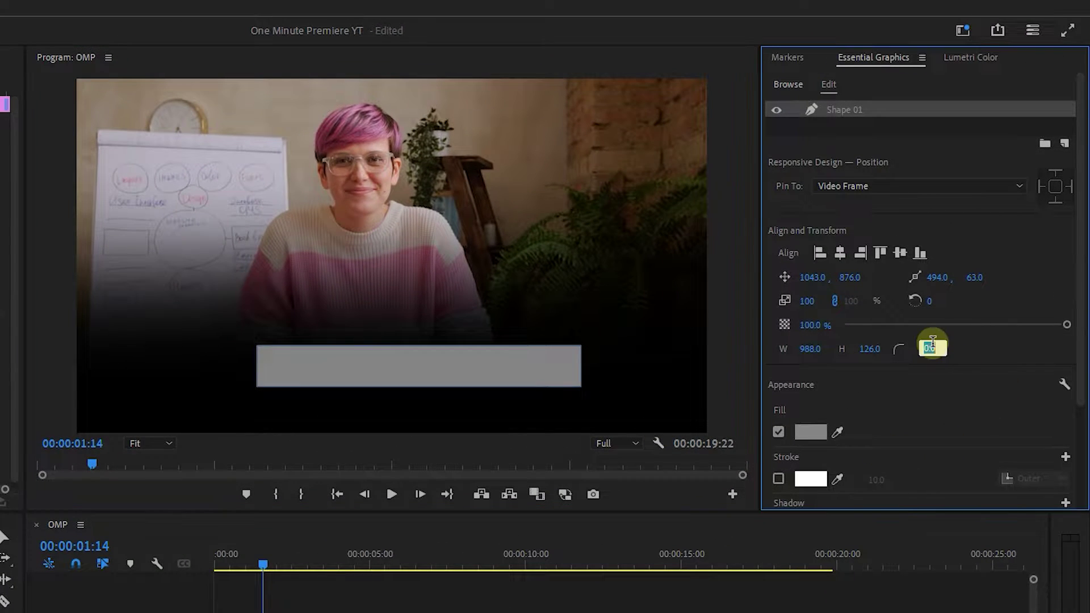
click(778, 434)
click(778, 478)
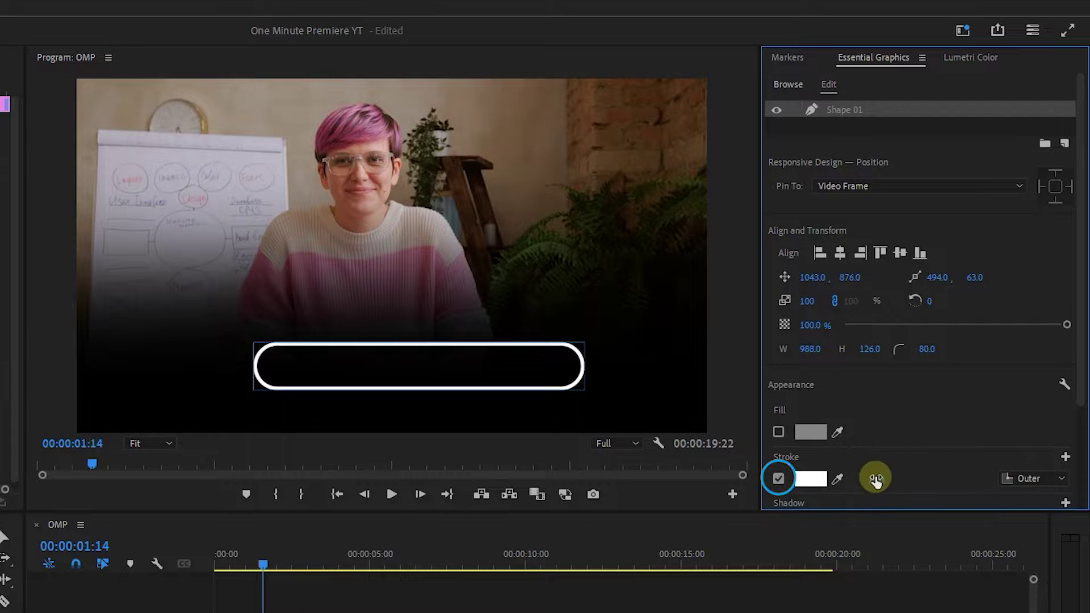
click(932, 456)
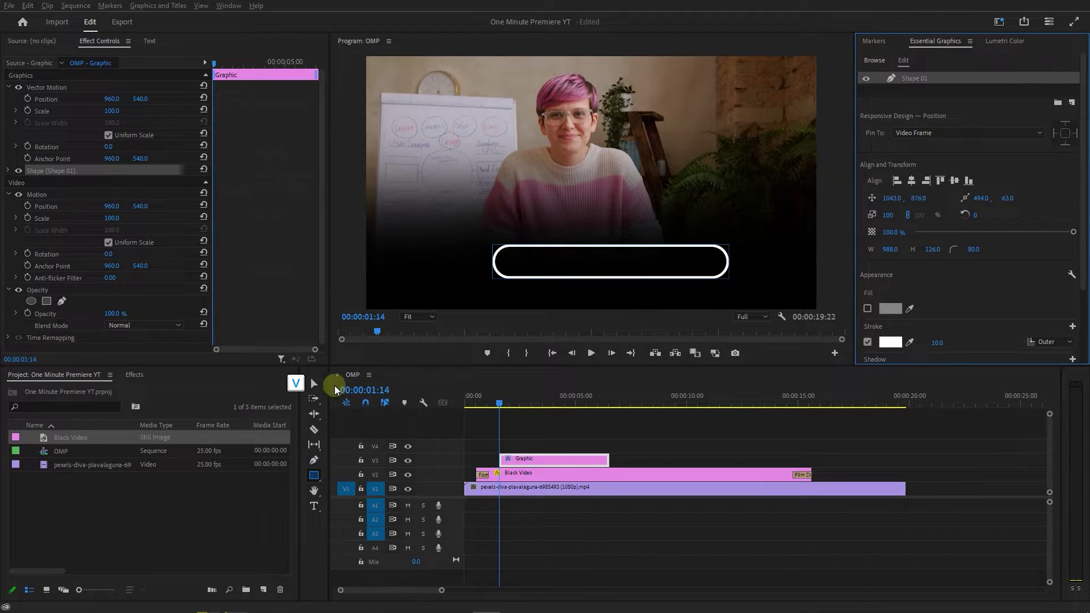
Move the outlined bar lower in the frame and centre it horizontally
key(v)
drag(652, 258, 631, 271)
click(911, 180)
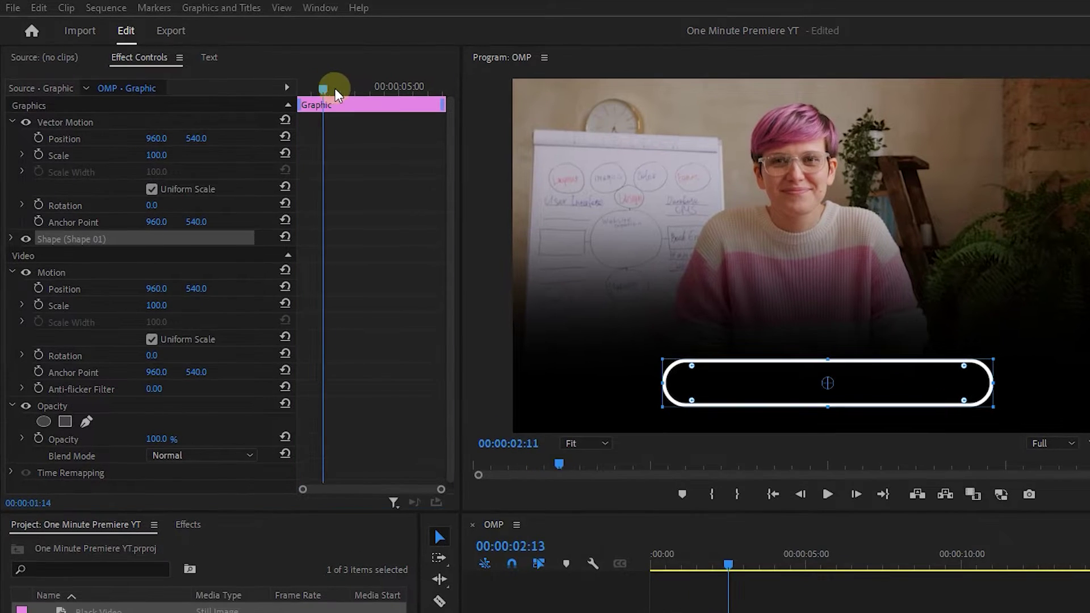
Keyframe Vector Motion Position Y at 772 on 00:00:01:14 and 540 on 00:00:01:24
click(216, 63)
drag(301, 86, 295, 86)
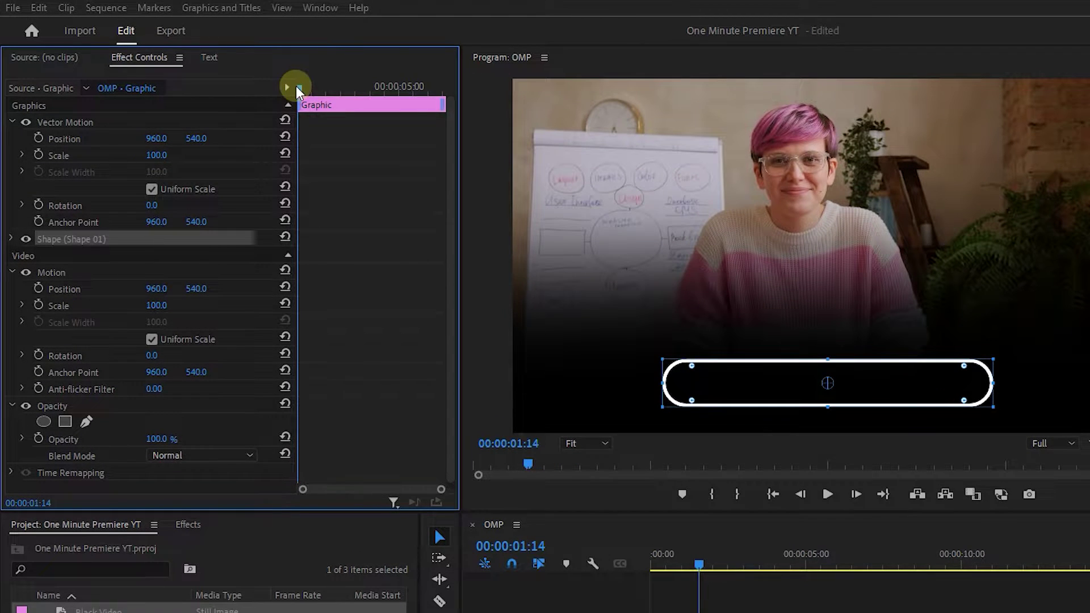
click(38, 138)
drag(196, 138, 320, 138)
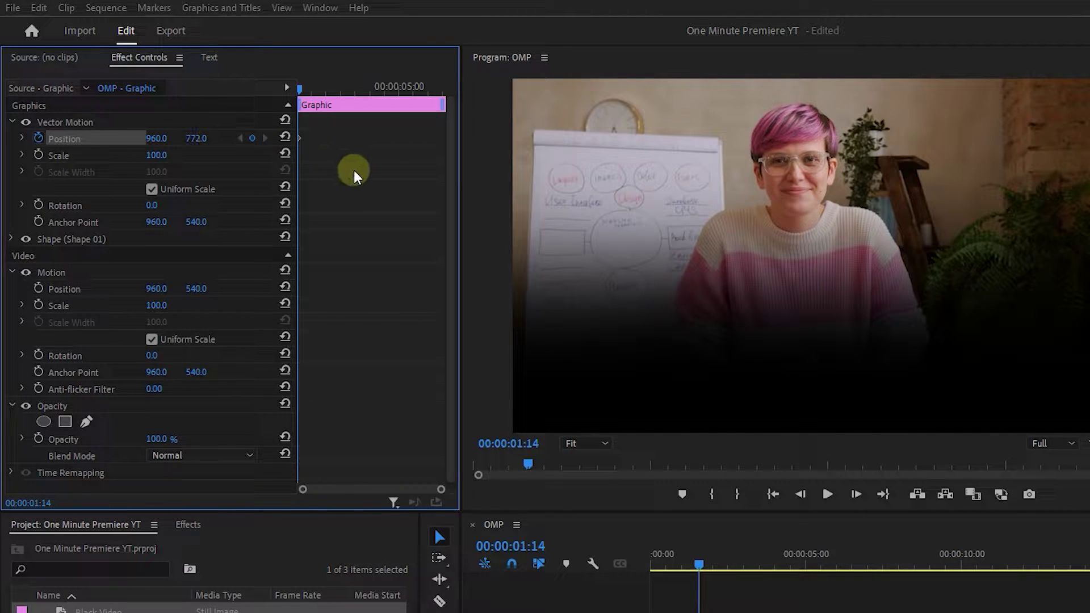
key(shift+Right)
key(shift+Right)
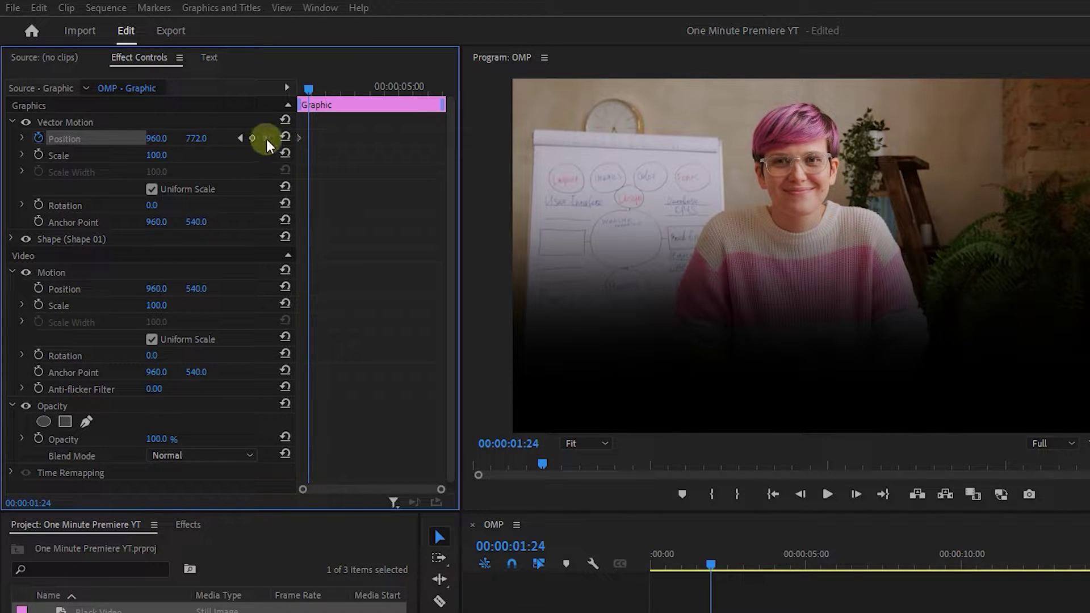
click(284, 137)
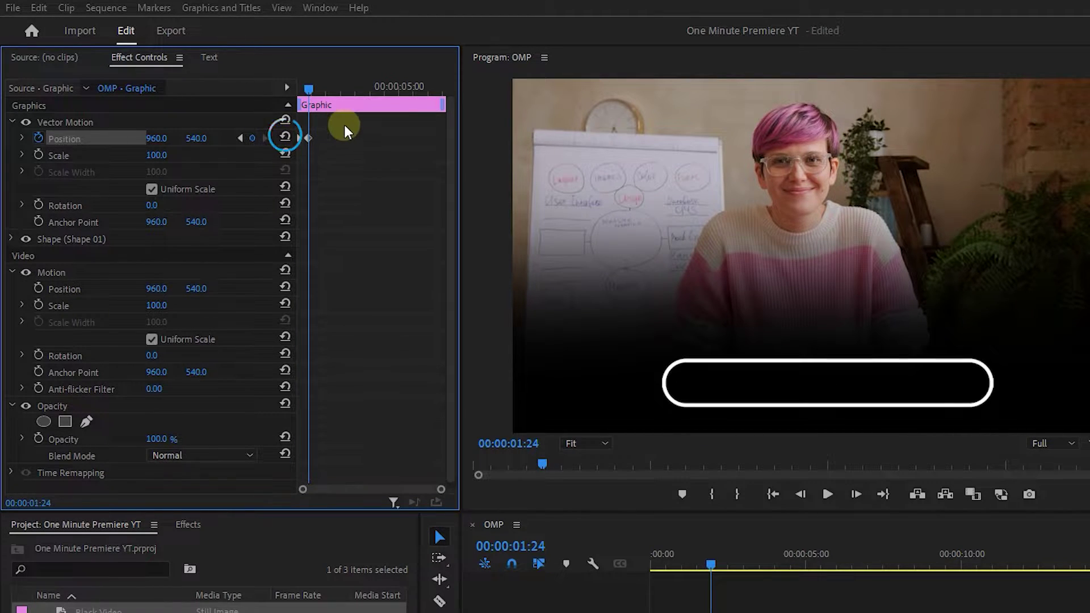
Apply Ease In and Ease Out to the Position keyframes and preview the slide-up
right_click(308, 138)
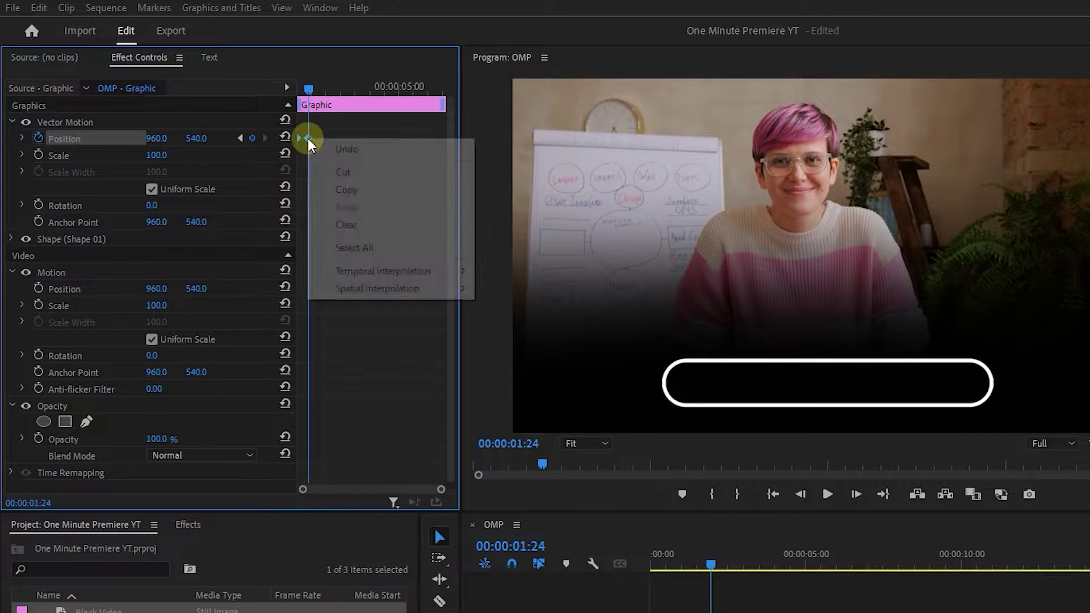
mouse_move(414, 271)
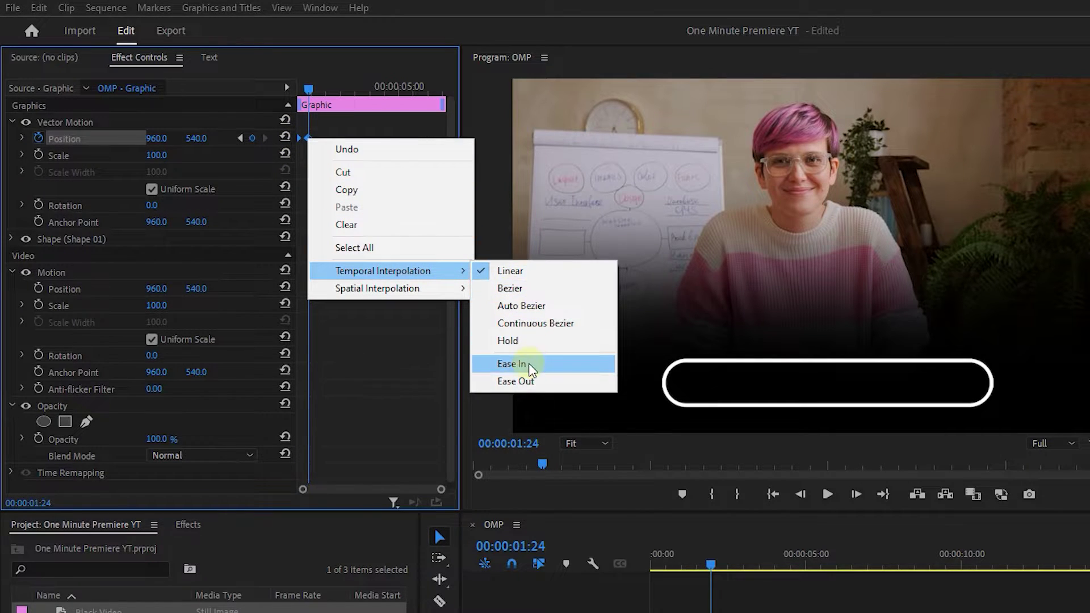
click(514, 362)
right_click(311, 138)
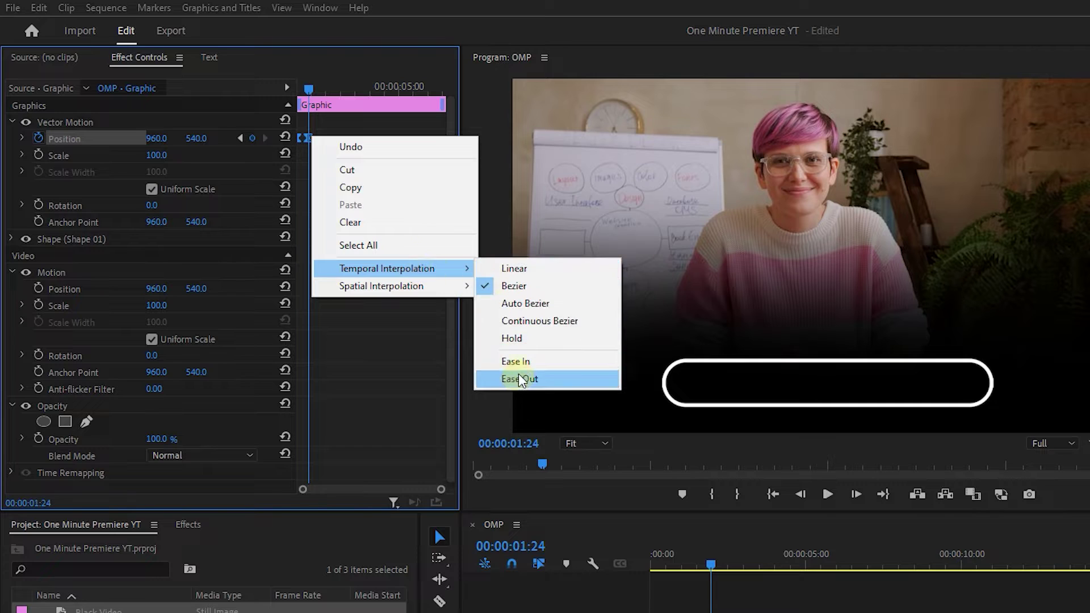
click(519, 375)
drag(301, 86, 289, 84)
key(space)
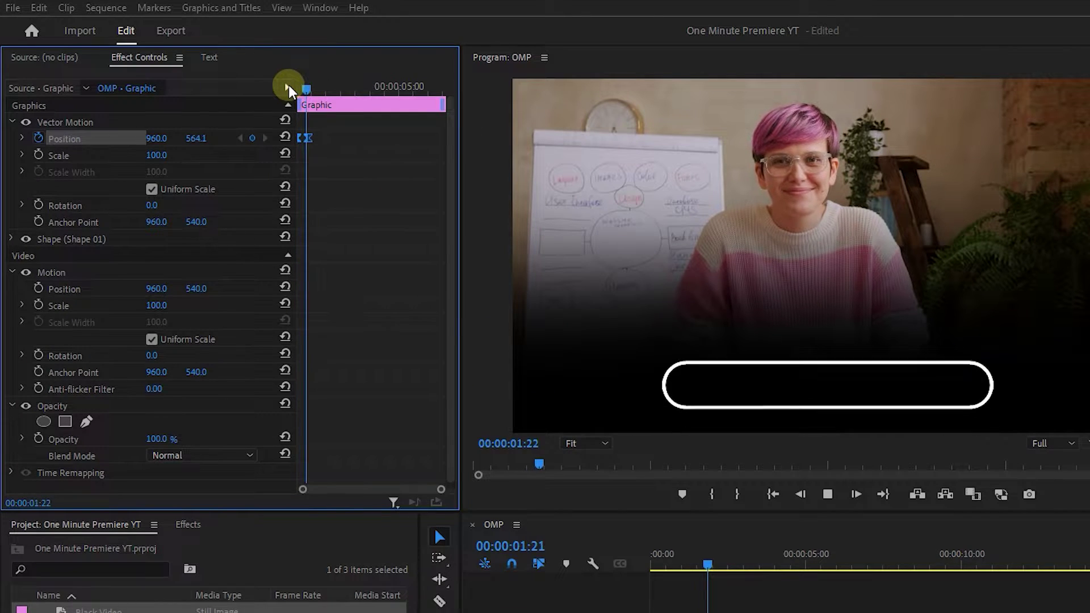
key(space)
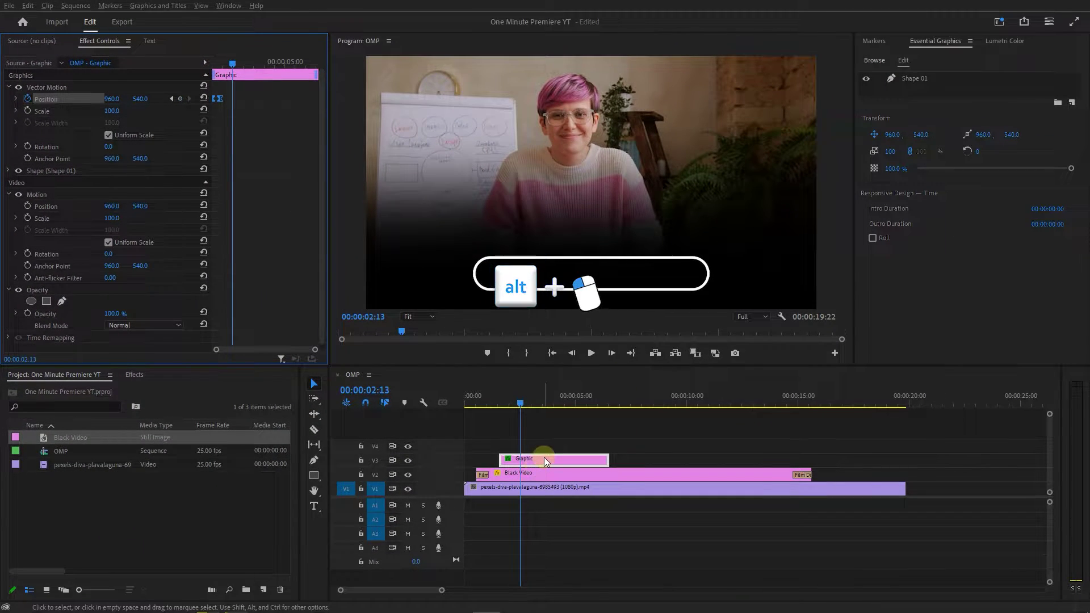
Alt-drag the Graphic clip to V4 and delete the copy's Vector Motion Position keyframes
drag(544, 458, 542, 452)
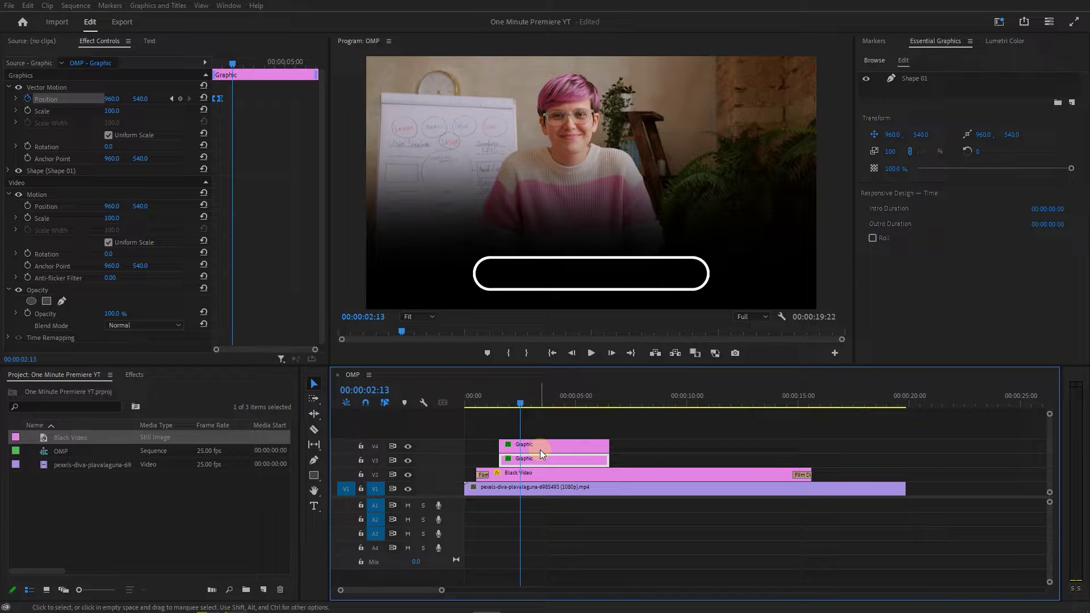
click(542, 448)
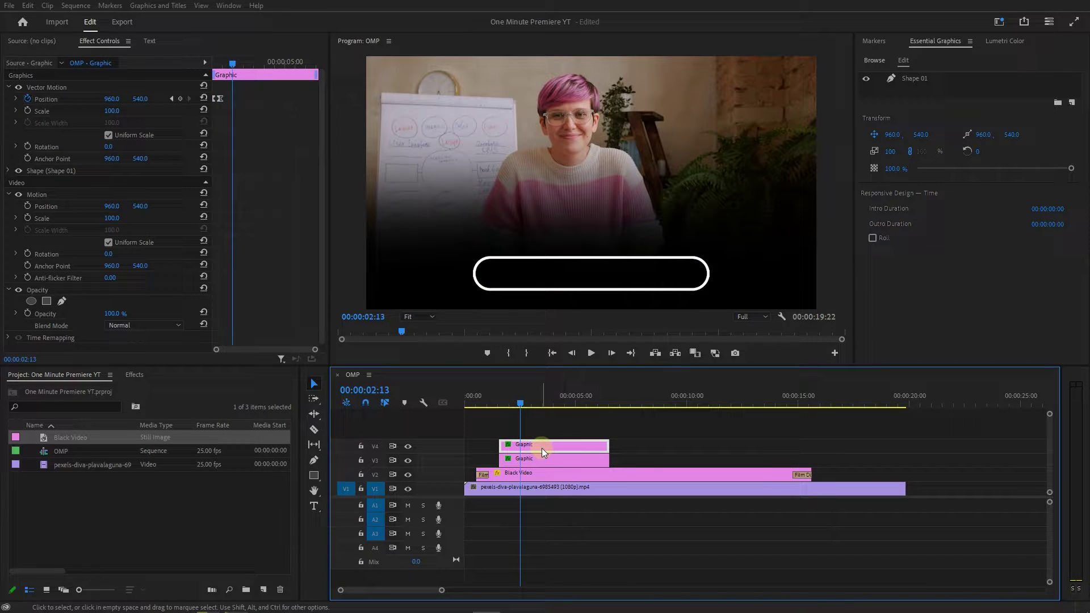
click(29, 100)
click(591, 317)
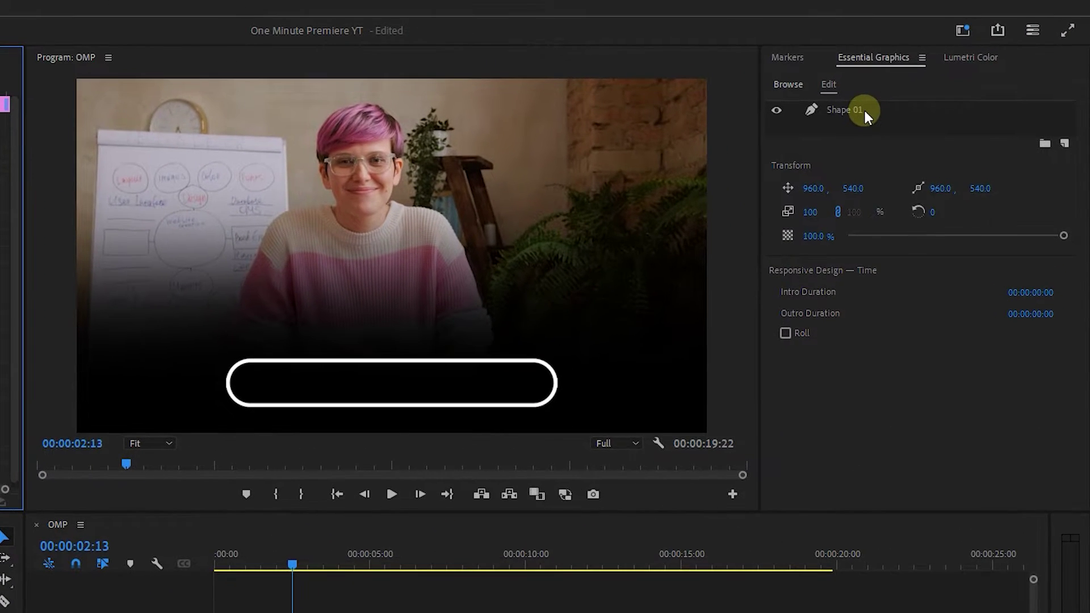
On the copied bar shape, turn off Stroke, turn on Fill, and open its Color Picker
click(934, 80)
drag(1079, 137, 1078, 236)
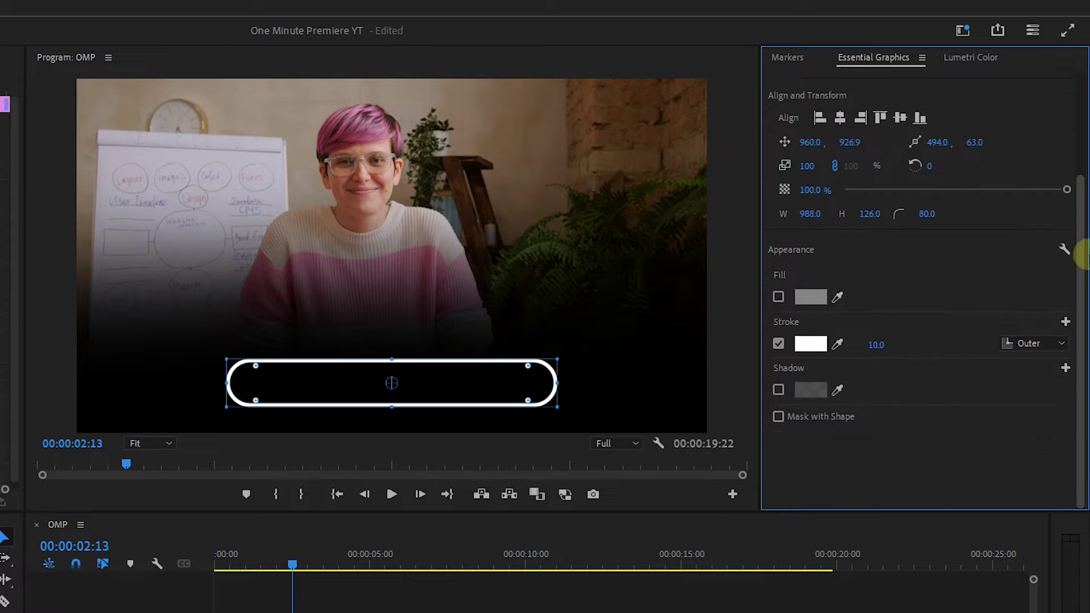
click(779, 345)
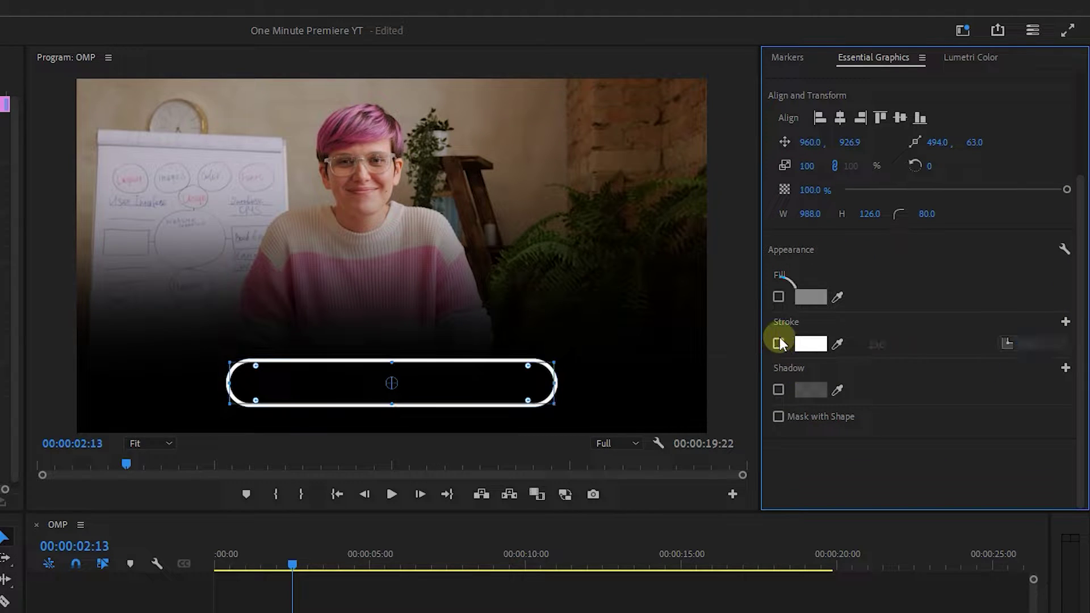
click(779, 297)
click(804, 297)
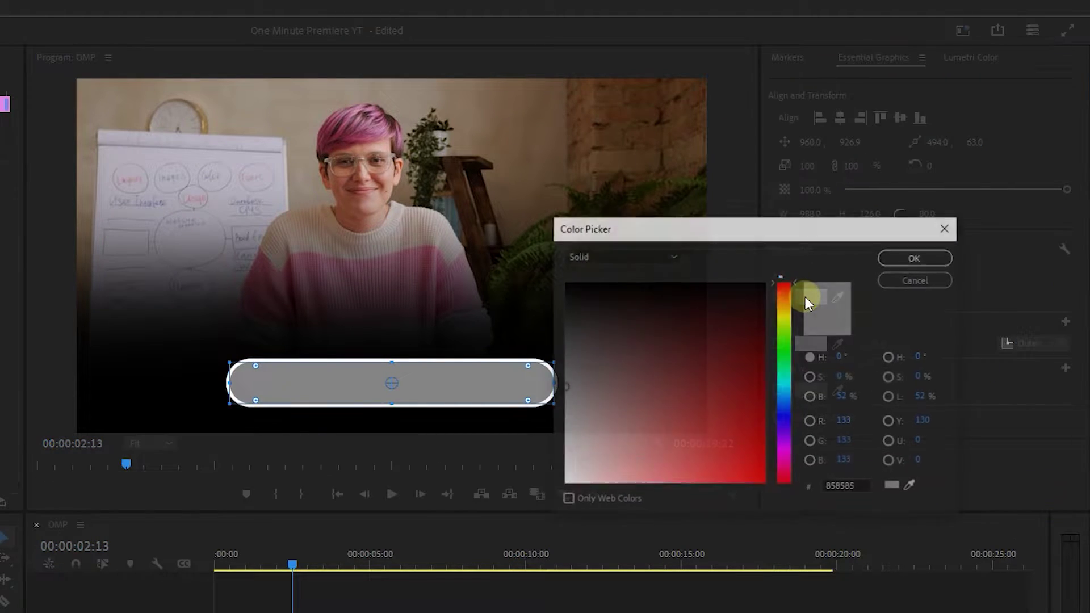
Make the fill a linear gradient with a blue 008AFF stop at Location 50 and a red stop
click(642, 258)
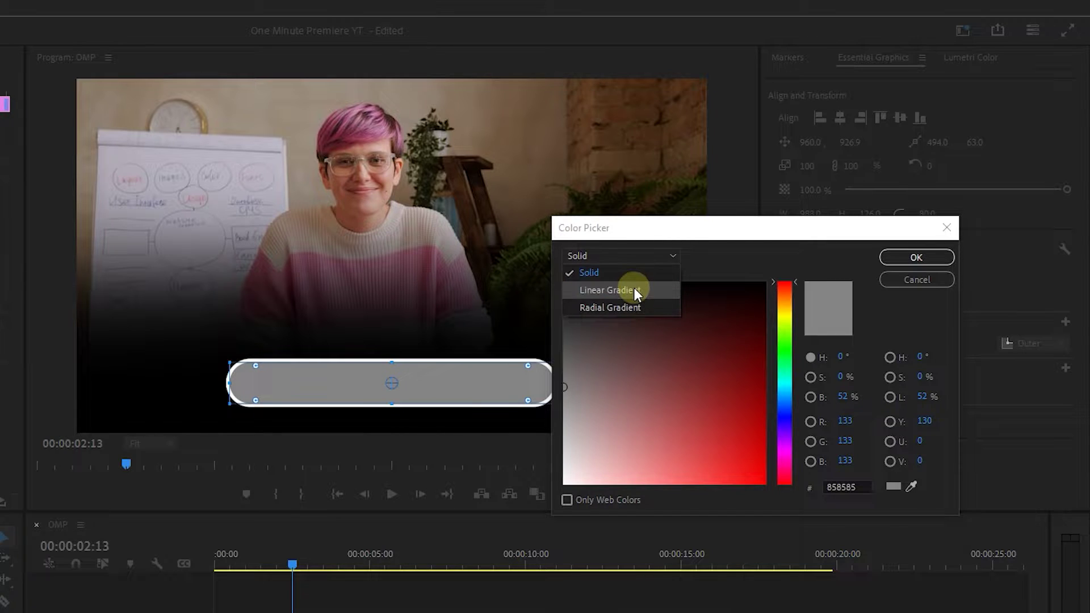
click(635, 288)
click(569, 315)
drag(789, 461, 785, 479)
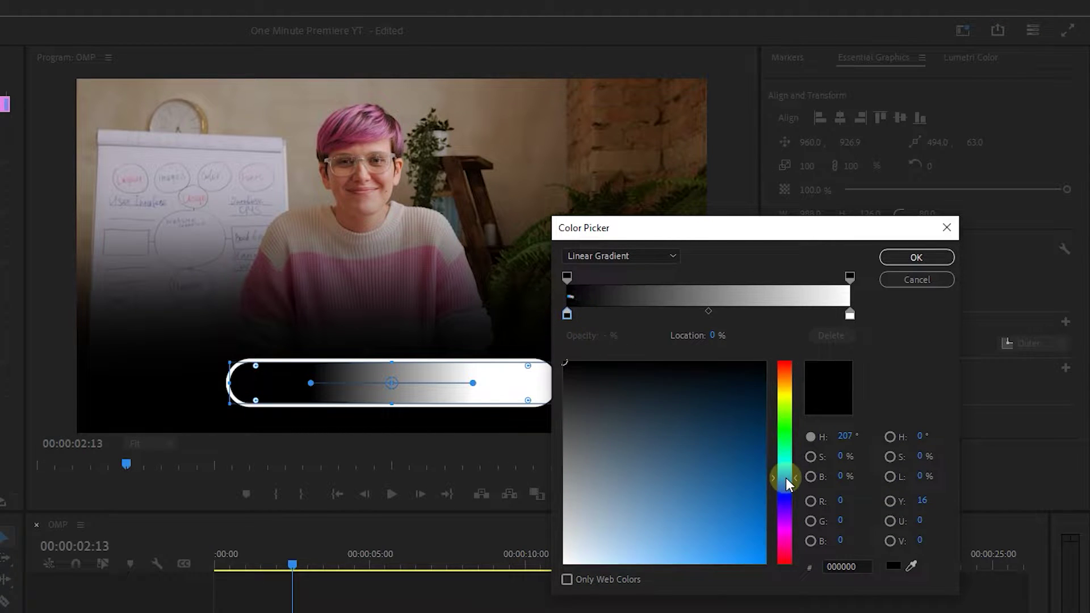
click(765, 563)
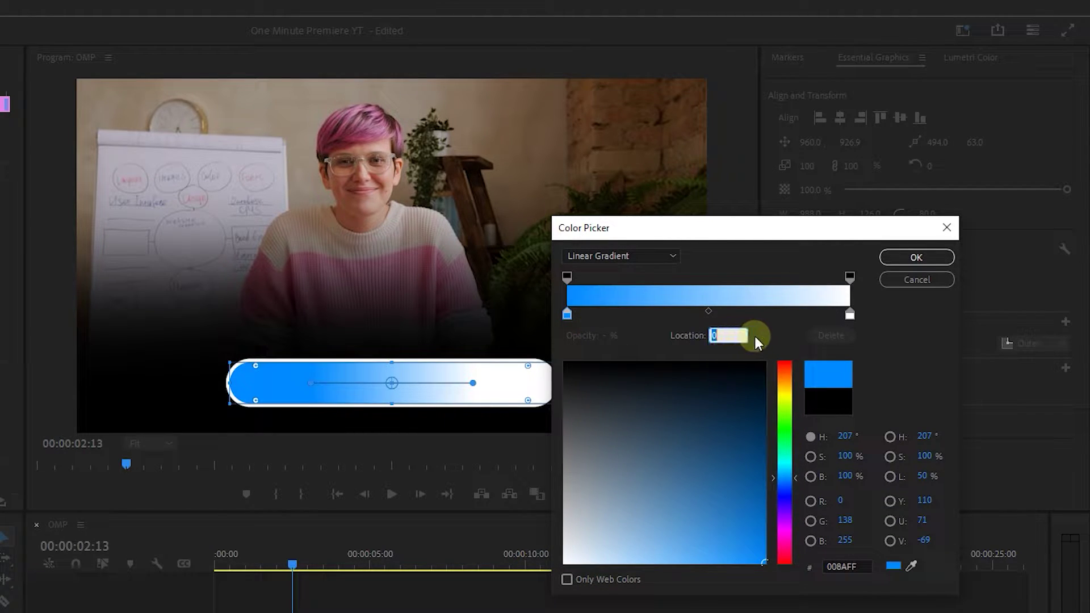
text(50)
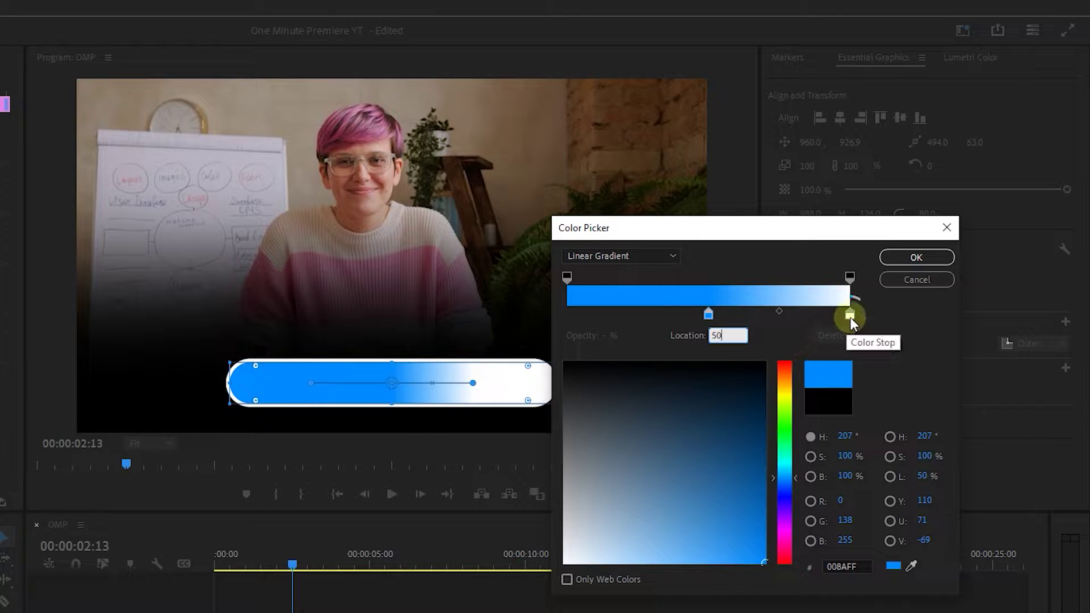
click(850, 316)
mouse_move(747, 475)
mouse_down()
mouse_move(758, 565)
mouse_move(723, 564)
mouse_up()
click(720, 335)
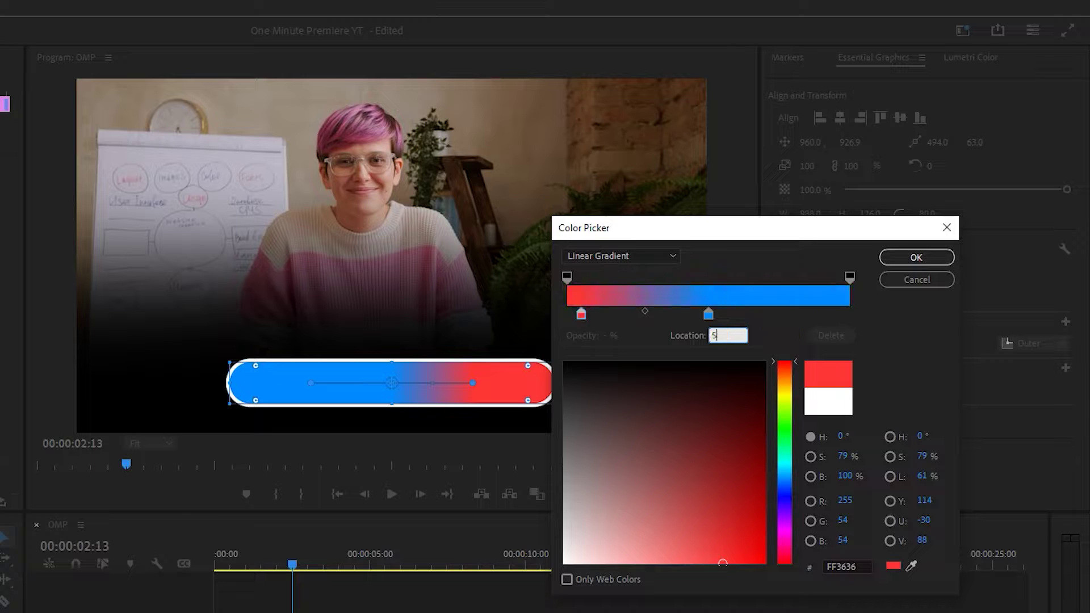
Confirm the gradient at Location 50, apply Crop to the V4 Graphic clip, and move the playhead near 00:00:02:09
text(50)
click(931, 255)
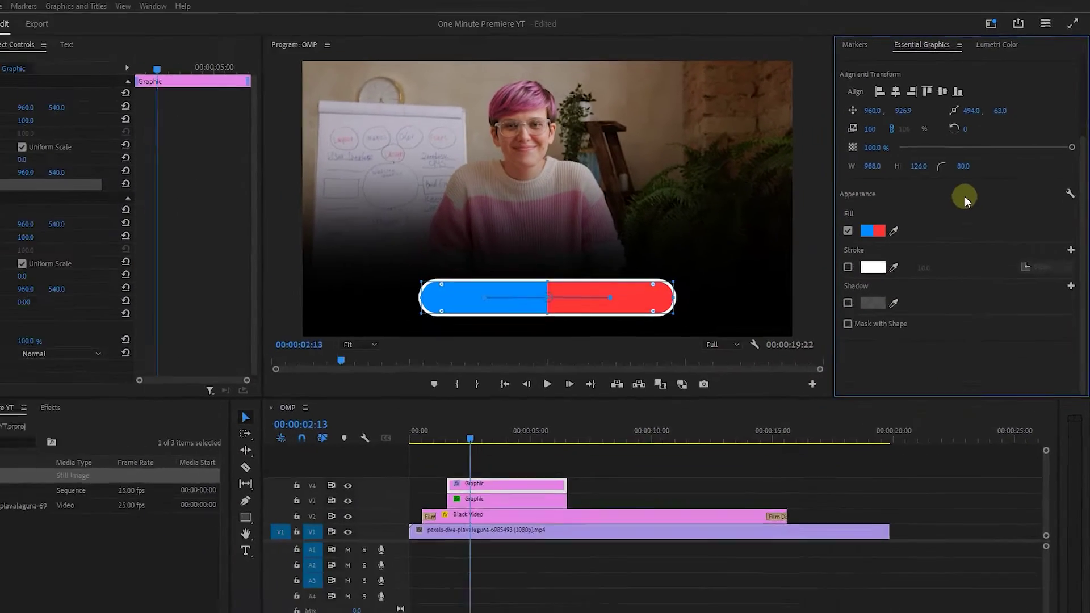
click(134, 376)
text(crop)
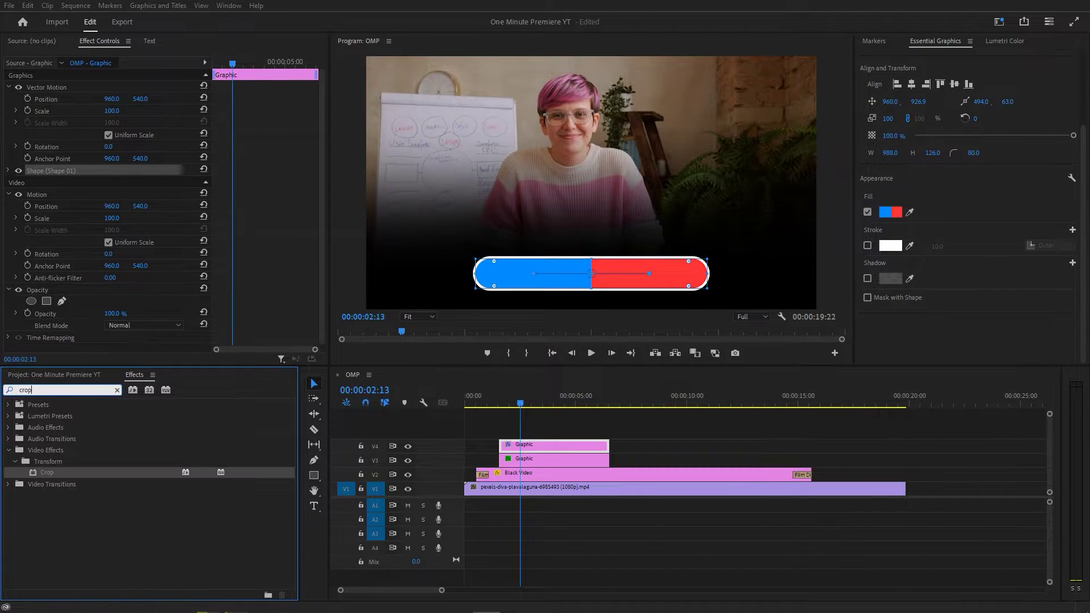
drag(47, 478, 537, 446)
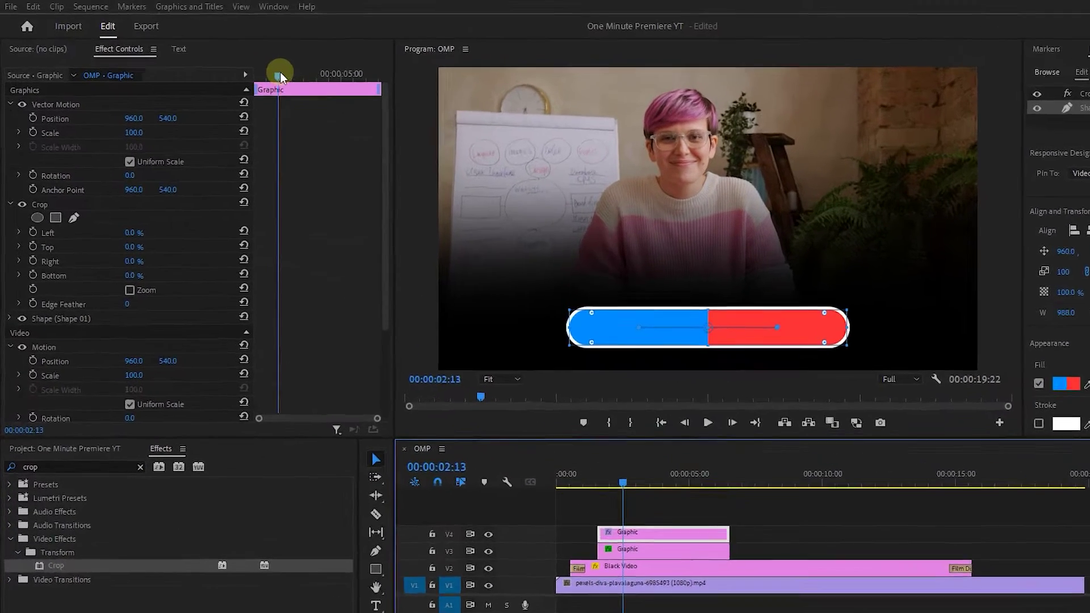
drag(232, 63, 216, 65)
drag(301, 91, 323, 91)
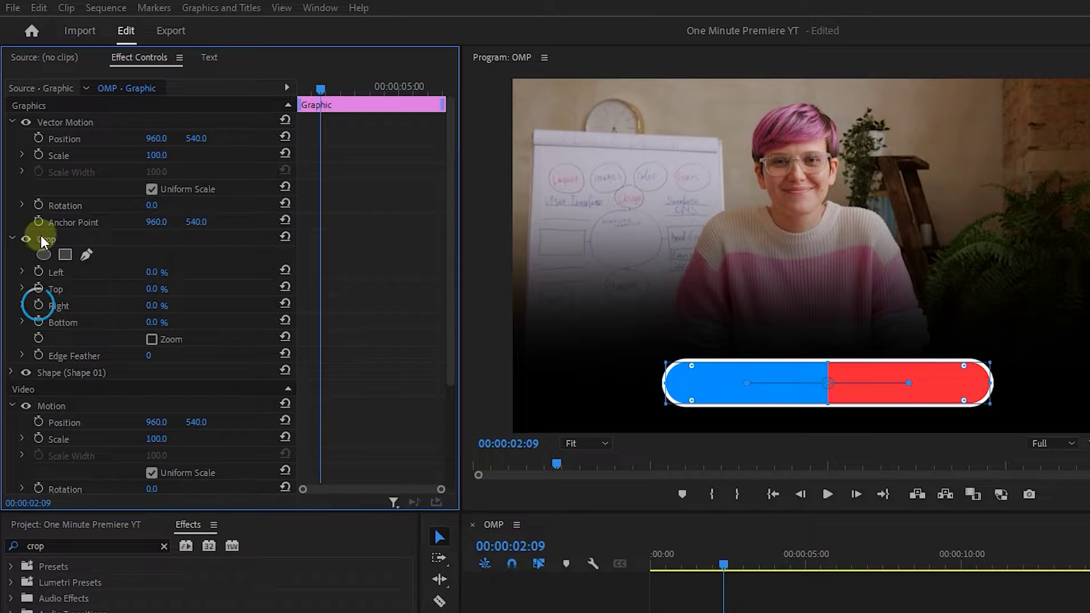
Keyframe Crop Right at about 78%, then at 52% a little later
click(39, 305)
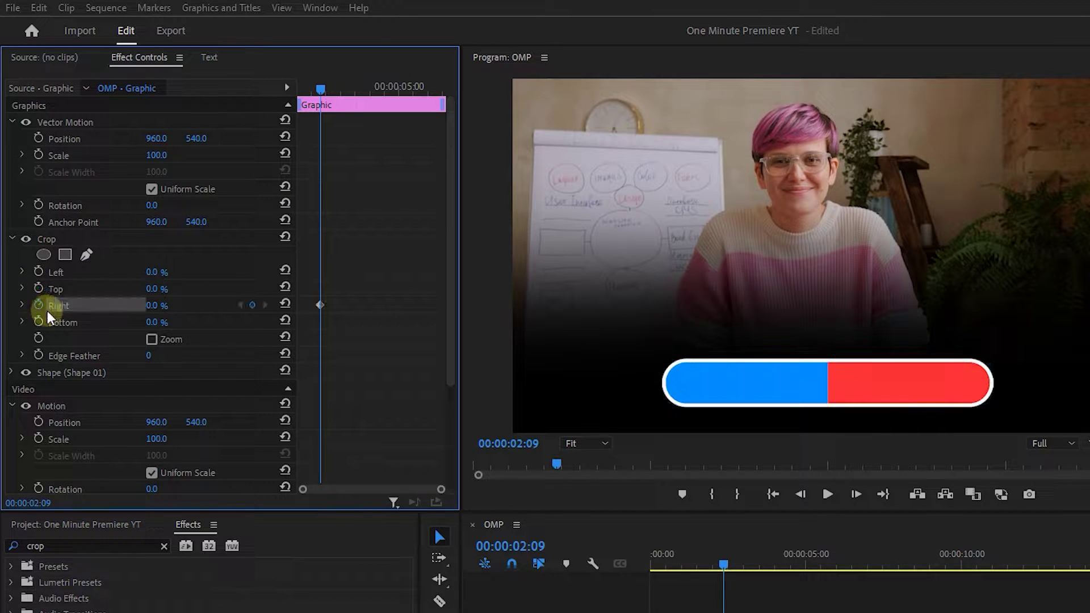
drag(154, 306, 236, 306)
key(space)
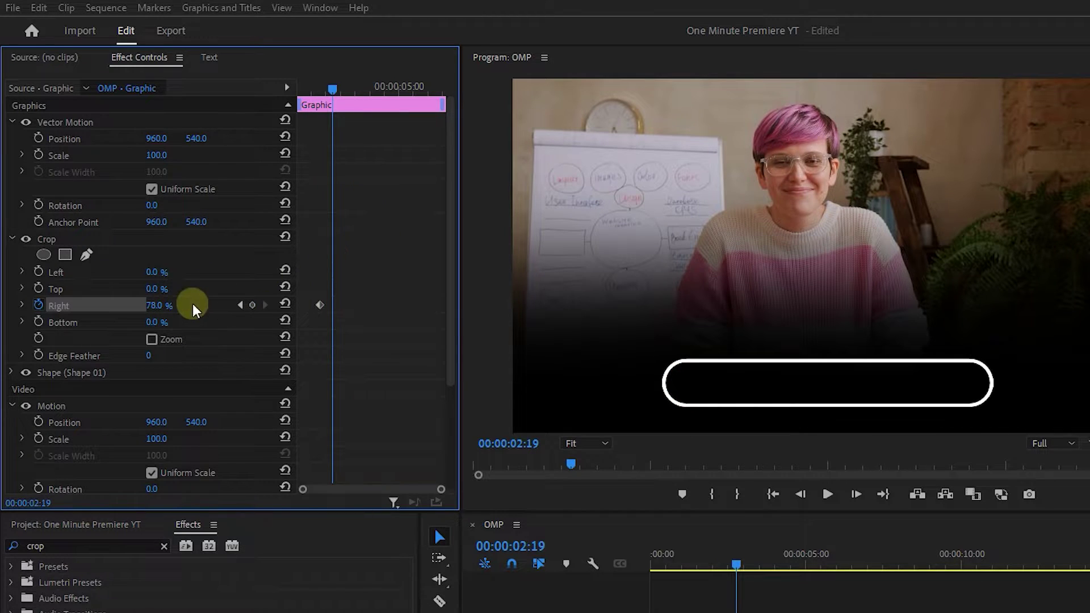
click(168, 302)
text(52)
key(Return)
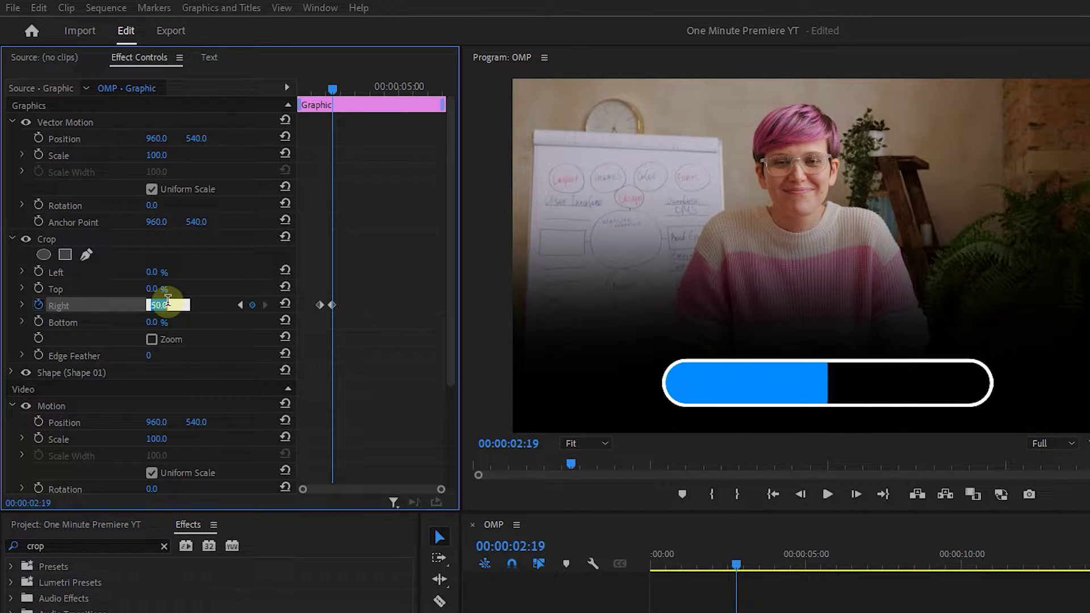
At 00:00:04:04, add a Crop Right keyframe of about 25%
drag(359, 90, 363, 91)
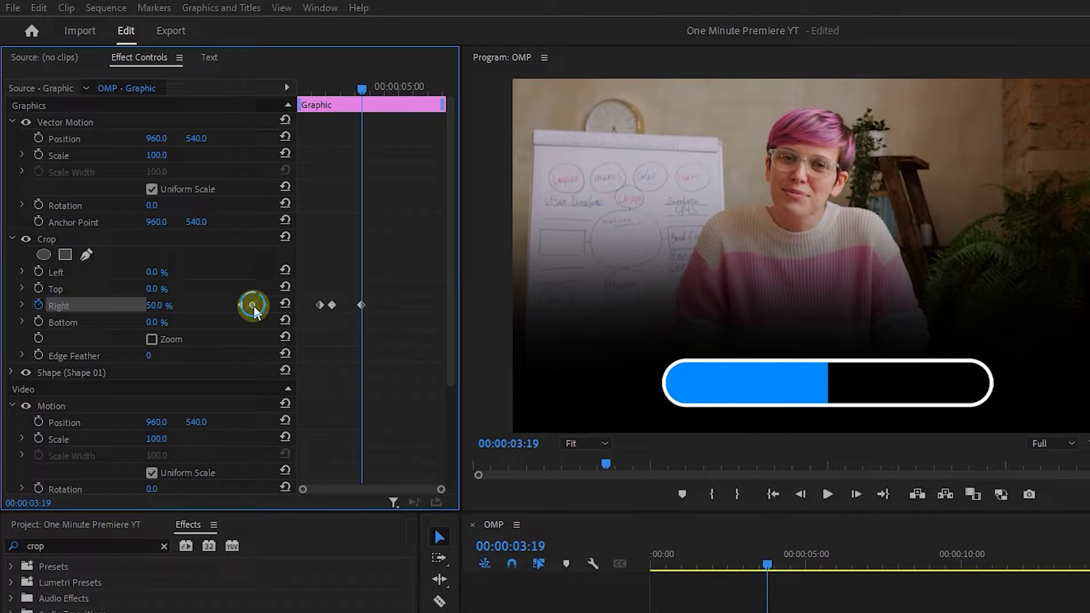
key(space)
key(space)
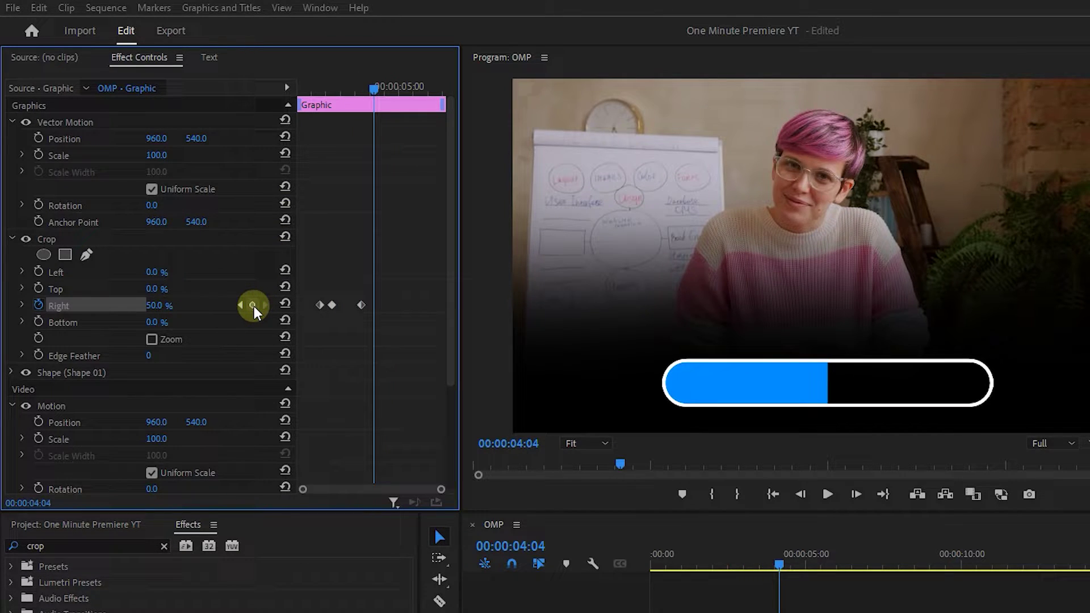
click(166, 309)
text(25)
key(Return)
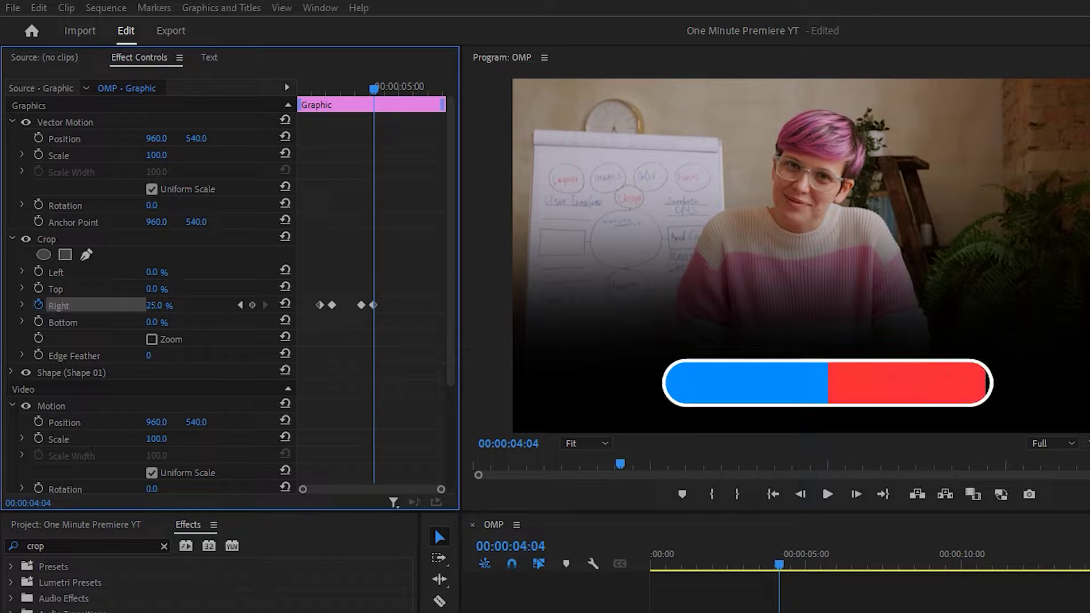
click(168, 306)
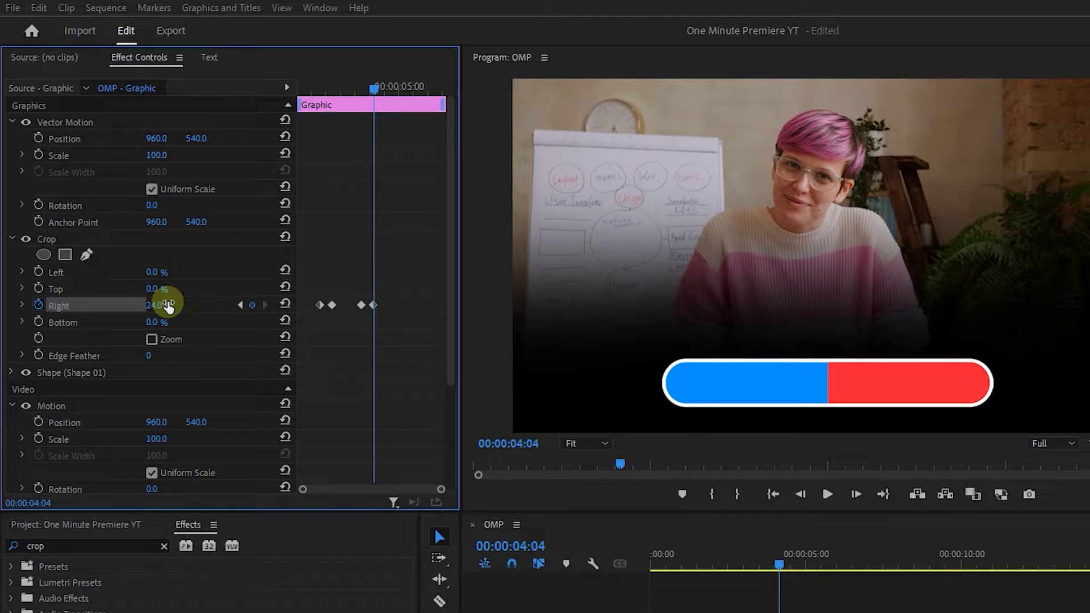
Apply Ease In and Ease Out to all the Crop Right keyframes
drag(381, 265, 280, 316)
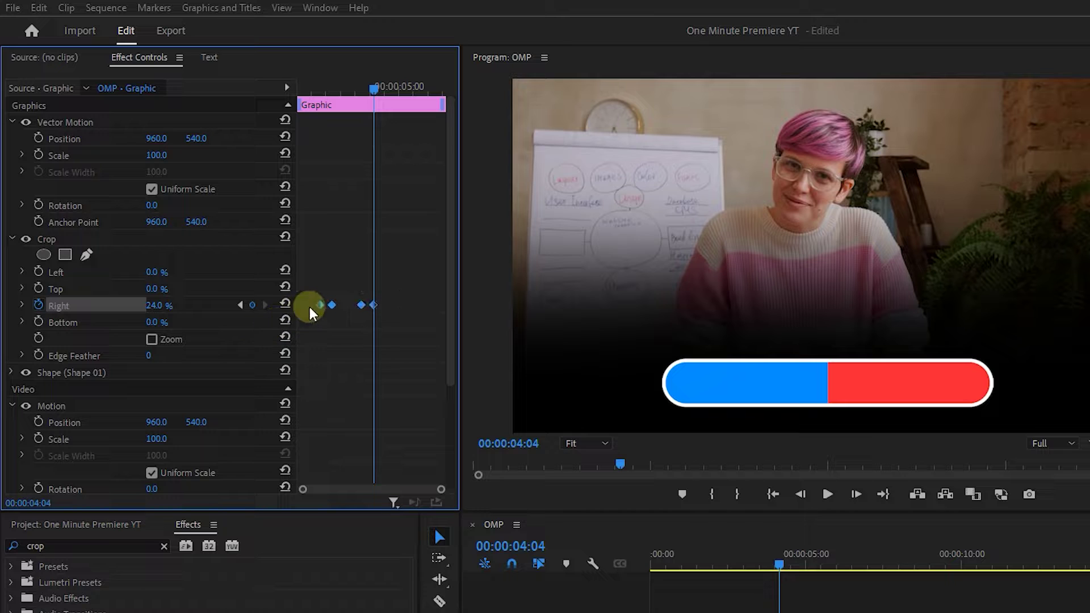
right_click(334, 302)
click(396, 529)
right_click(328, 303)
click(365, 546)
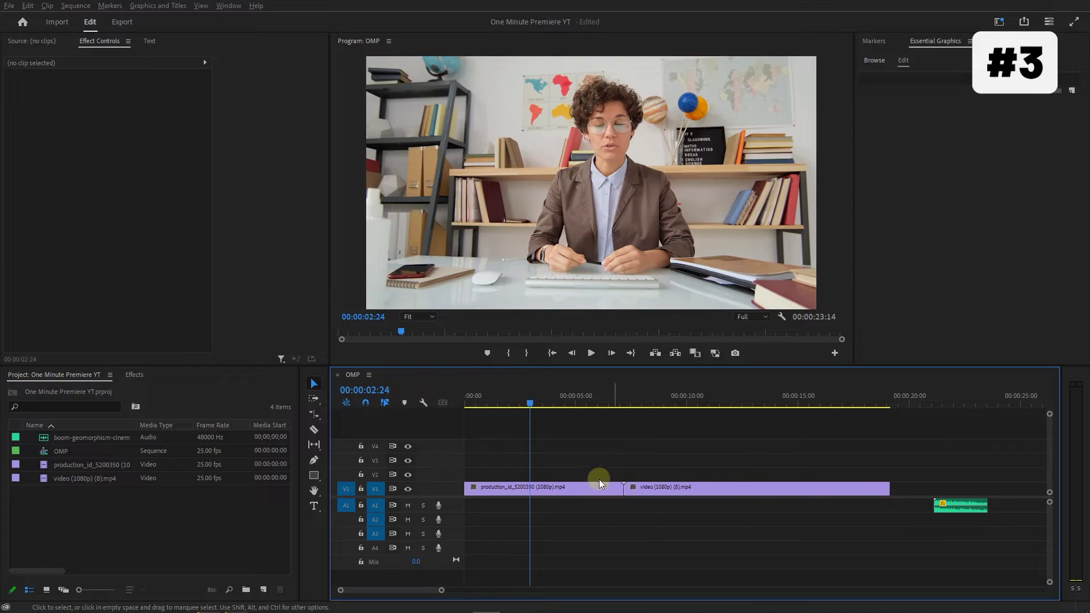
Move the second clip later and add a Dip to Black transition at the first clip's end
drag(627, 406, 565, 405)
drag(652, 488, 750, 488)
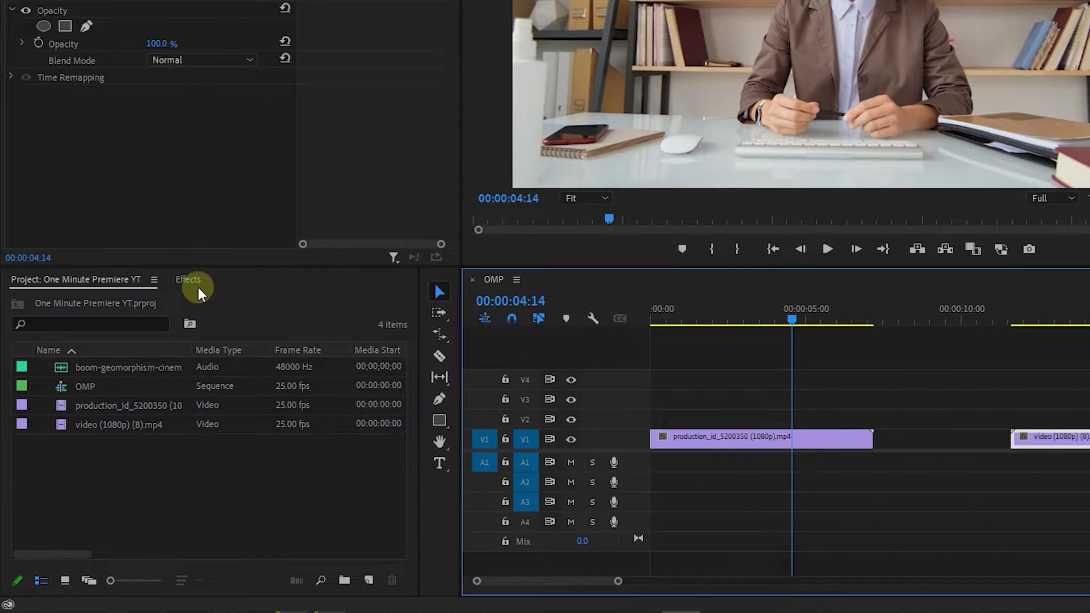
click(134, 375)
click(96, 301)
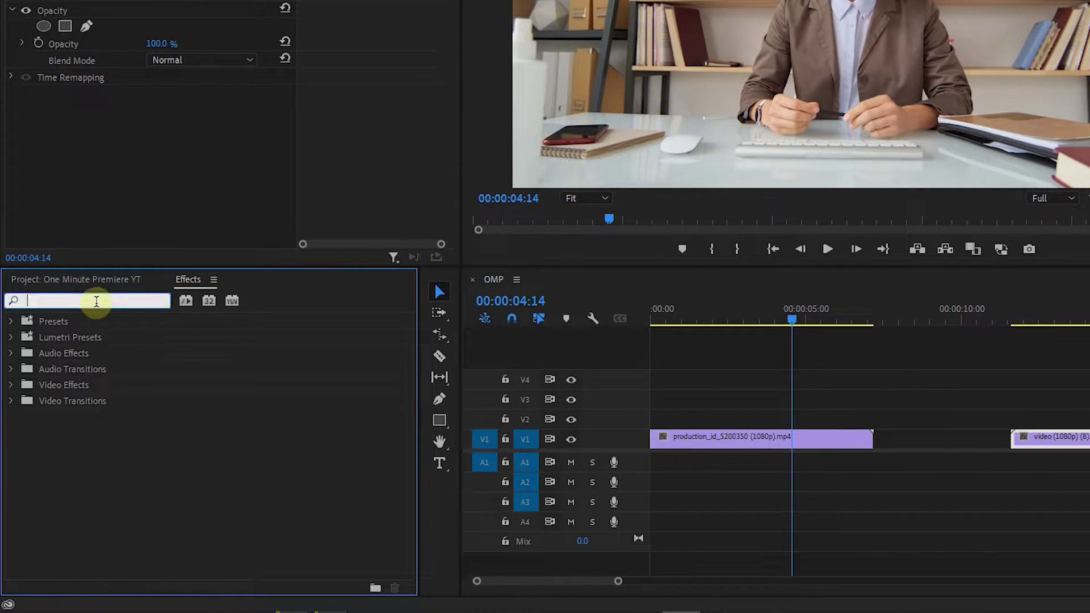
text(dip to black)
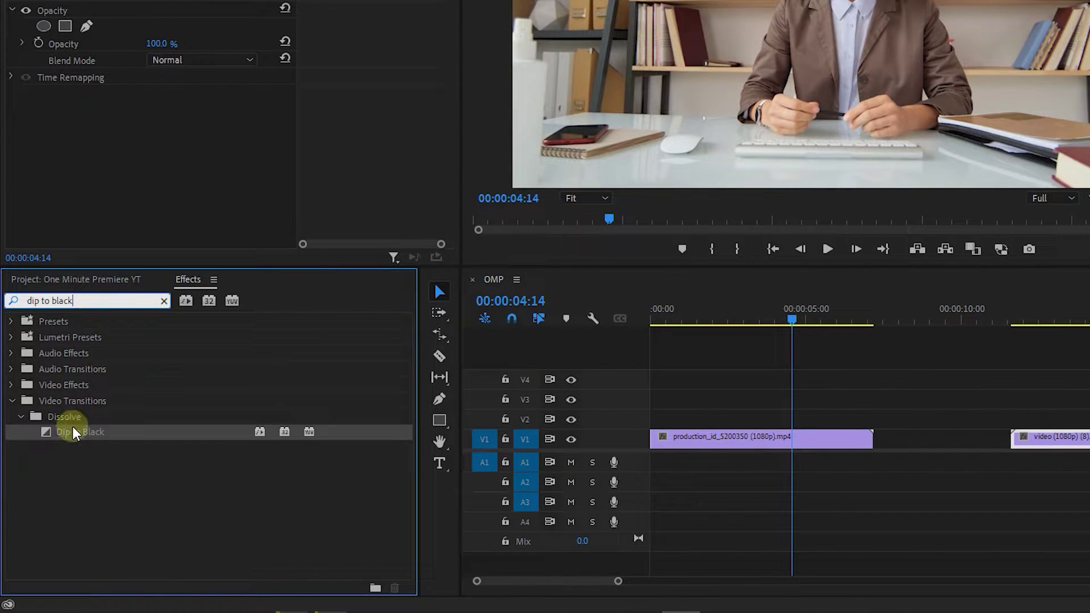
drag(74, 435, 863, 439)
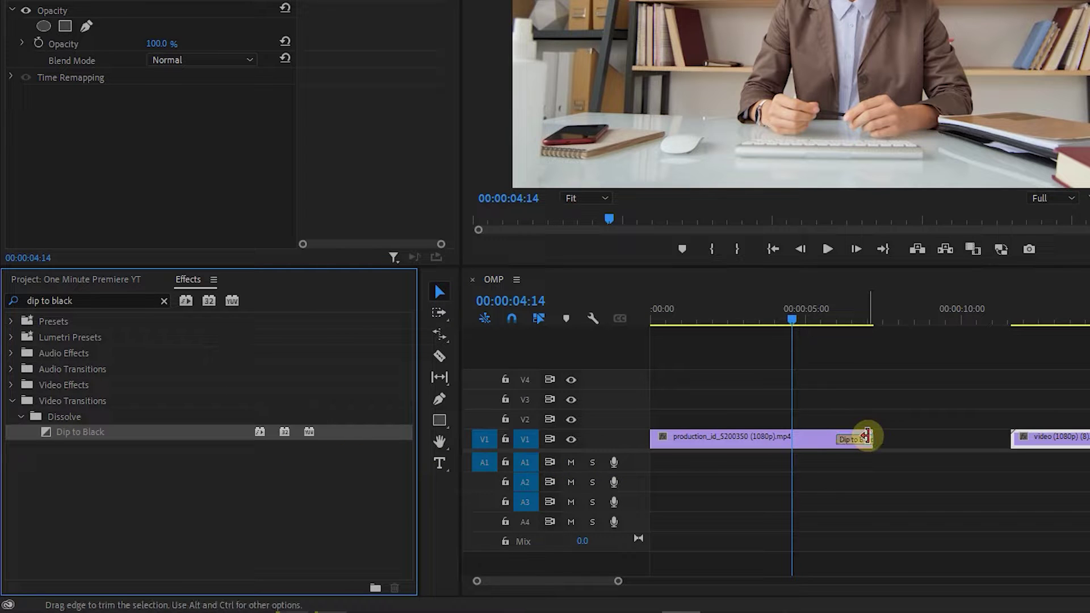
Butt the second clip against the Dip to Black, review the join, and align A1 audio to the cut
drag(1022, 441, 937, 442)
click(813, 316)
key(space)
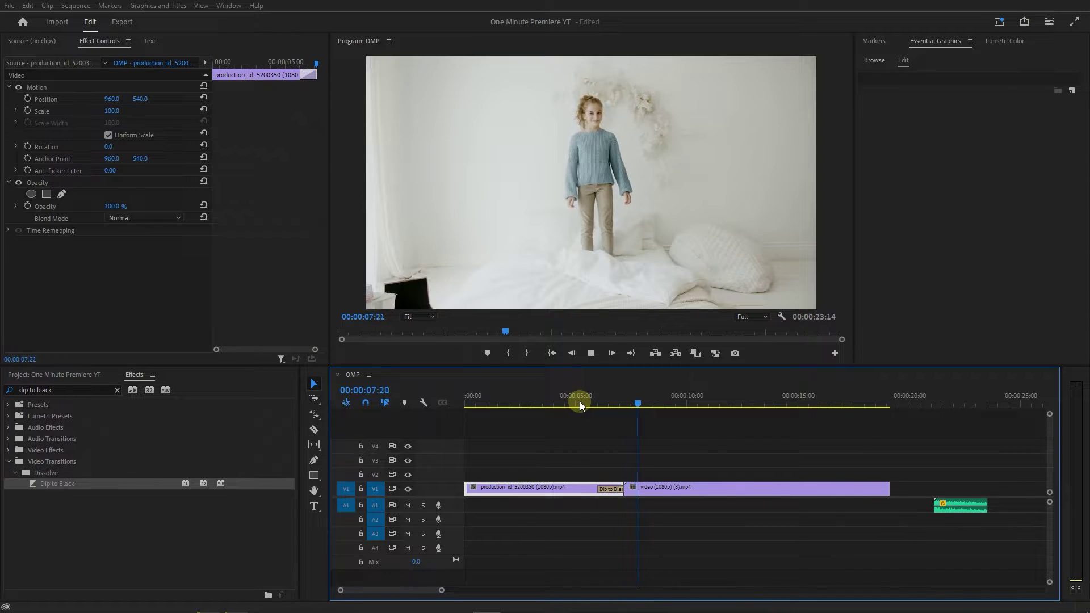
key(space)
drag(942, 506, 646, 513)
drag(569, 403, 584, 397)
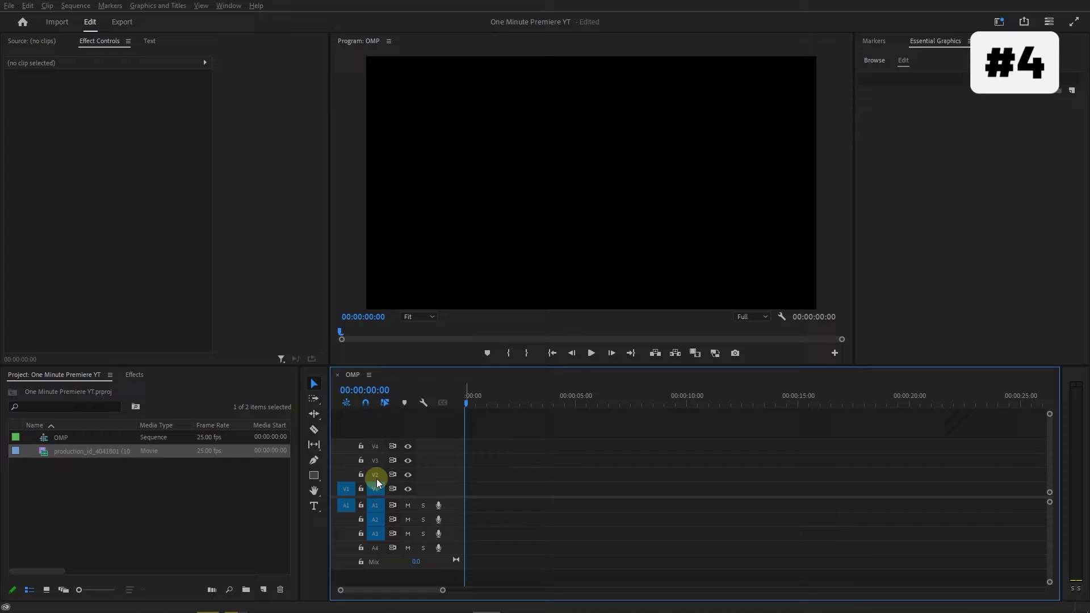
Draw a full-frame 1969×1112 grey rectangle in the Program monitor and centre it in the frame
click(315, 477)
drag(368, 58, 835, 320)
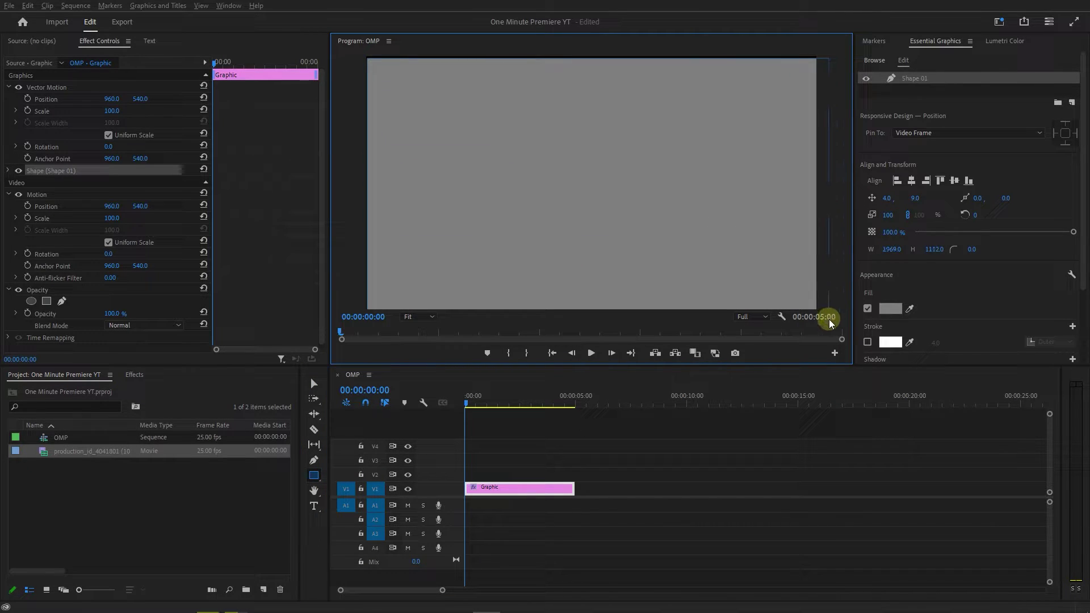
key(v)
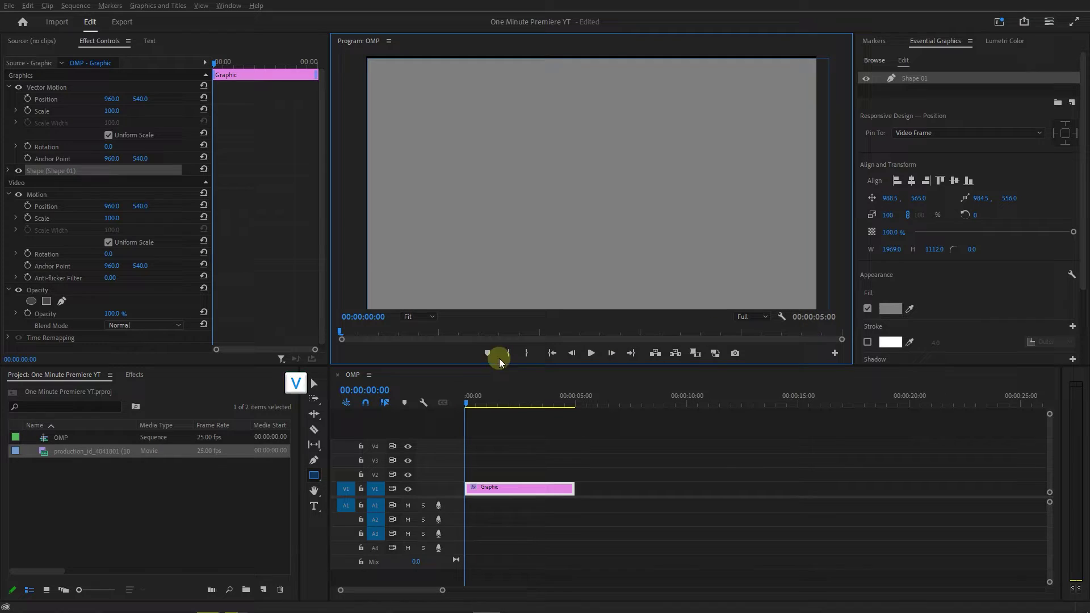
click(316, 385)
drag(588, 249, 574, 240)
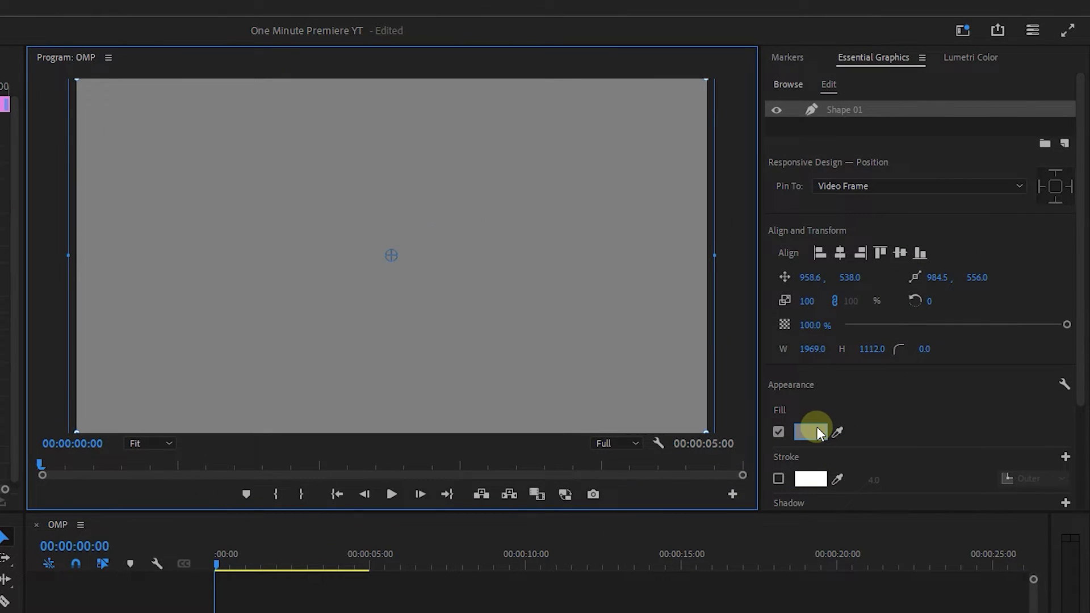
click(816, 430)
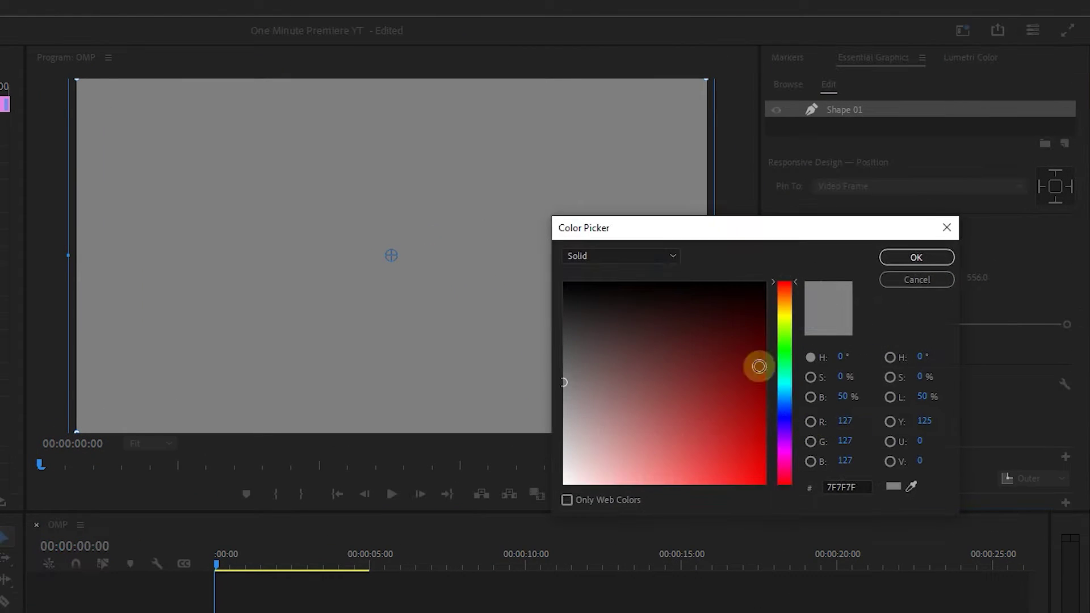
Change the rectangle's fill to a linear gradient from orange FF8A00 to purple 7200FF
click(670, 256)
click(628, 290)
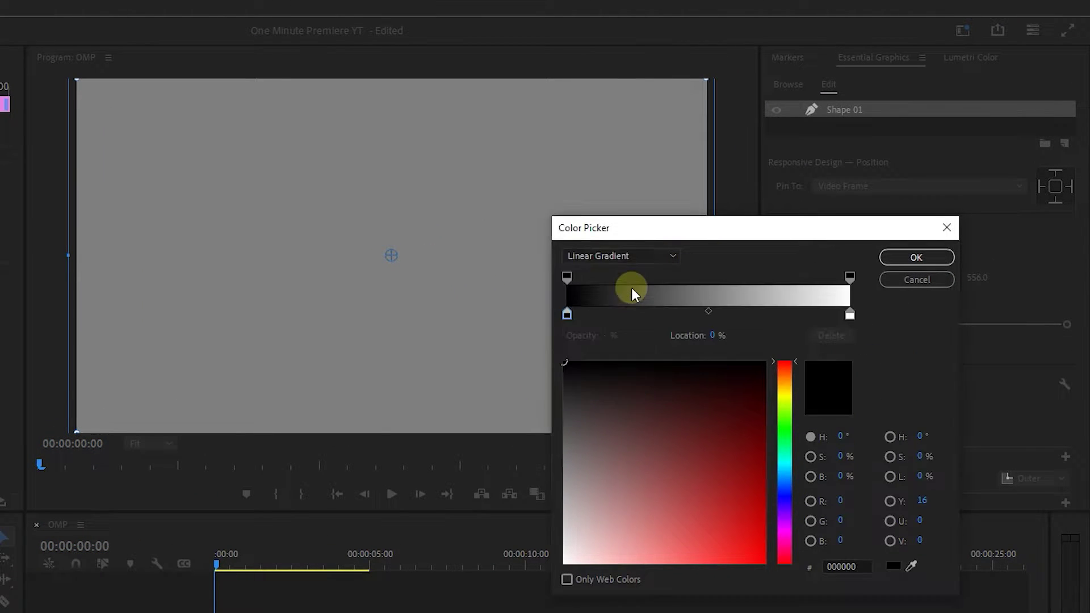
drag(790, 410, 785, 379)
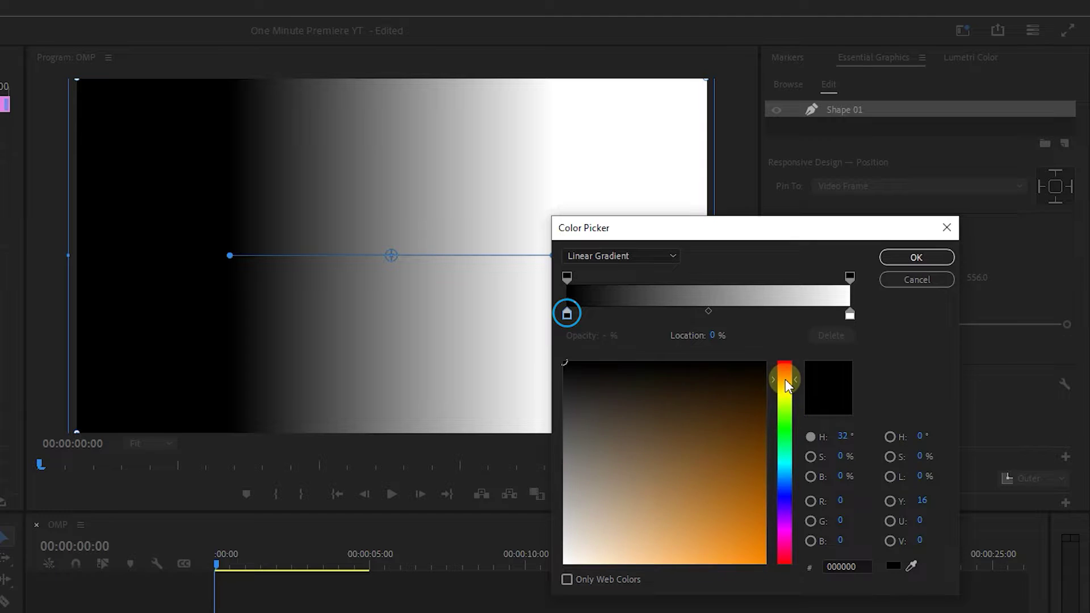
drag(737, 502, 786, 586)
click(852, 316)
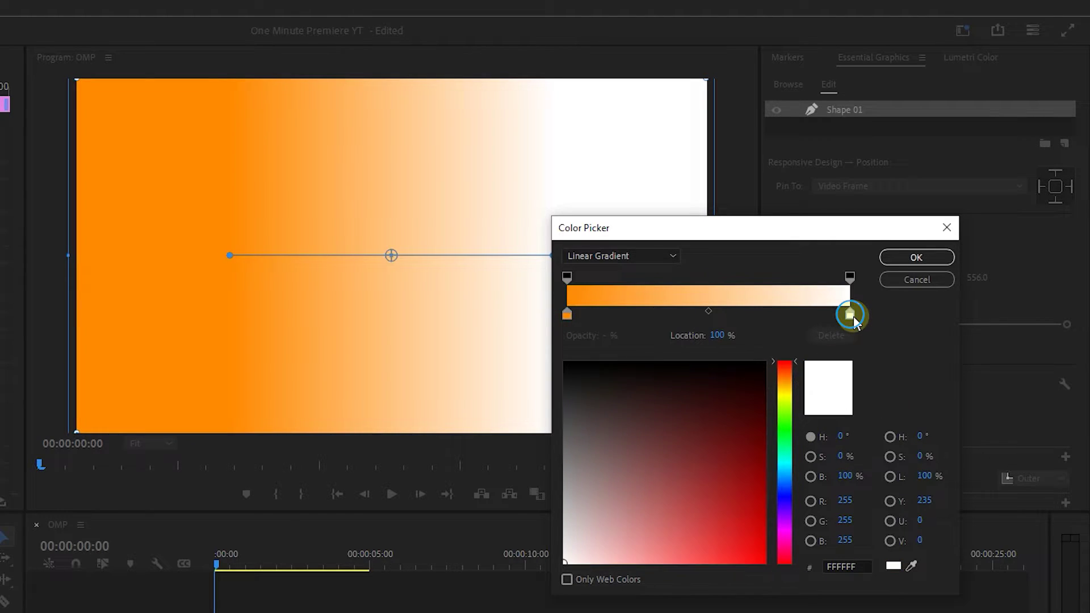
drag(786, 519, 784, 574)
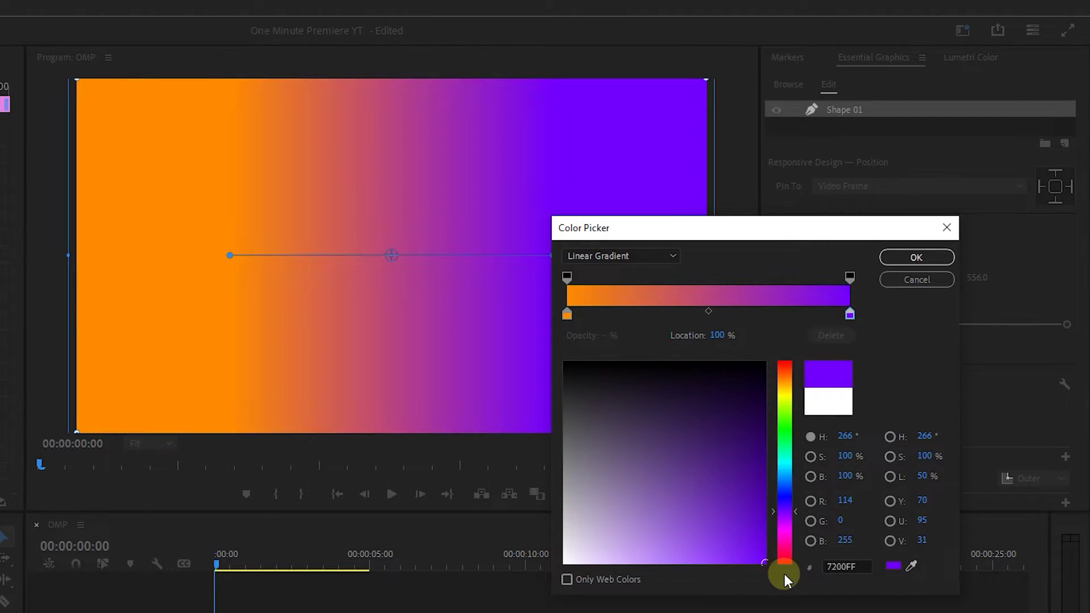
click(916, 257)
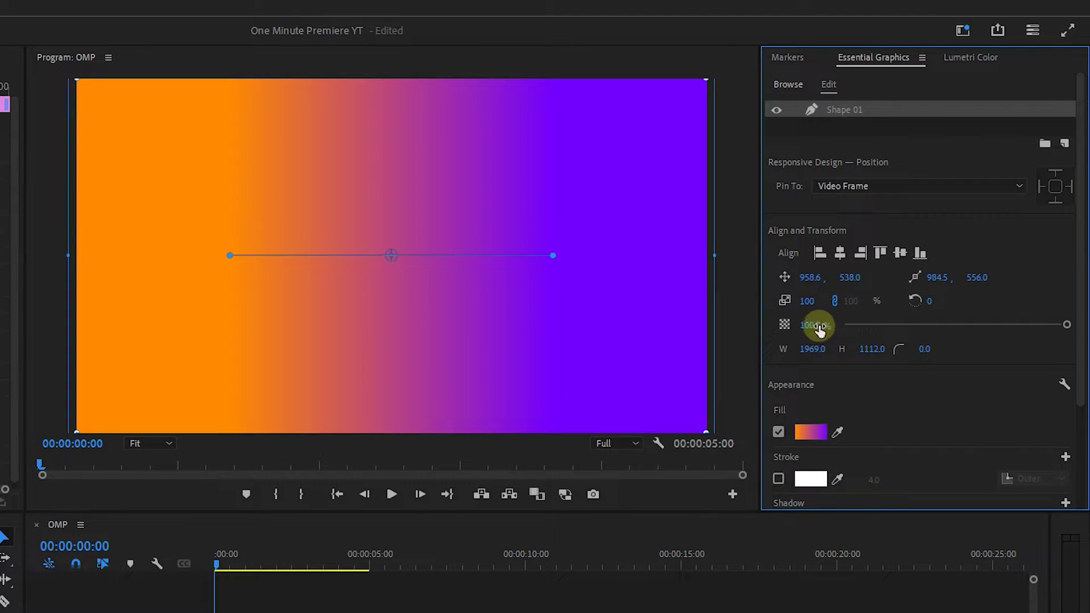
Lower the rectangle's opacity to 30%
click(815, 325)
text(30)
click(847, 348)
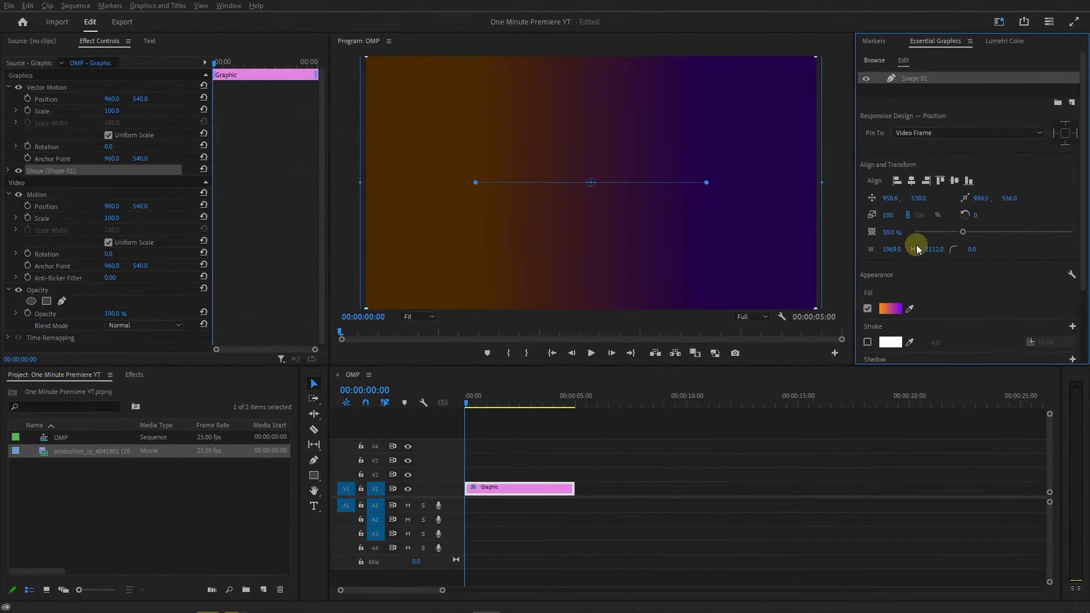
Apply the Grid effect from the Effects panel to the Graphic clip
click(135, 375)
click(49, 391)
text(grid)
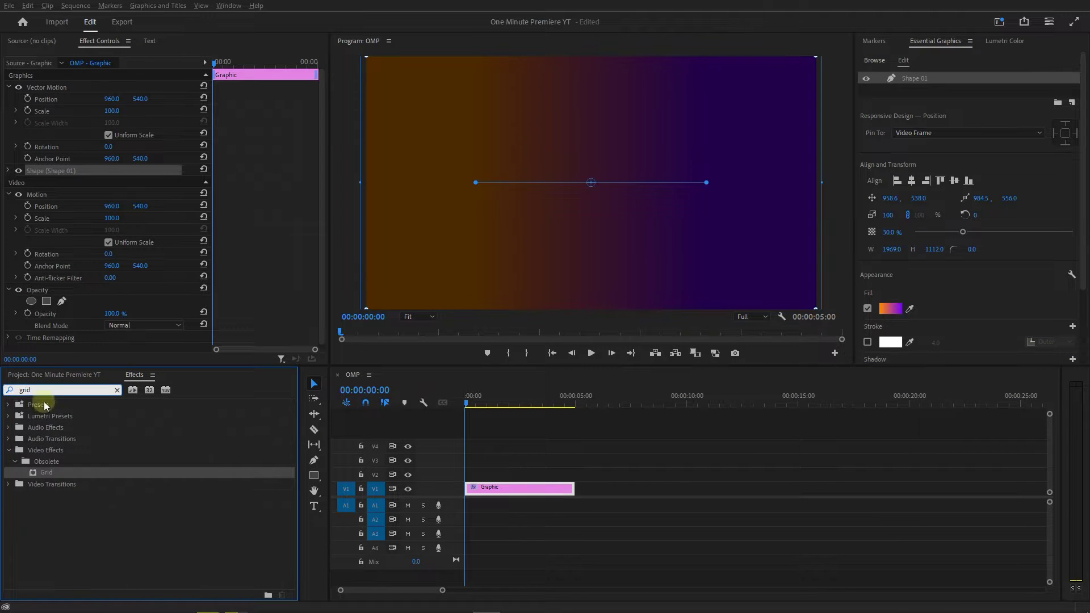
drag(46, 474, 510, 492)
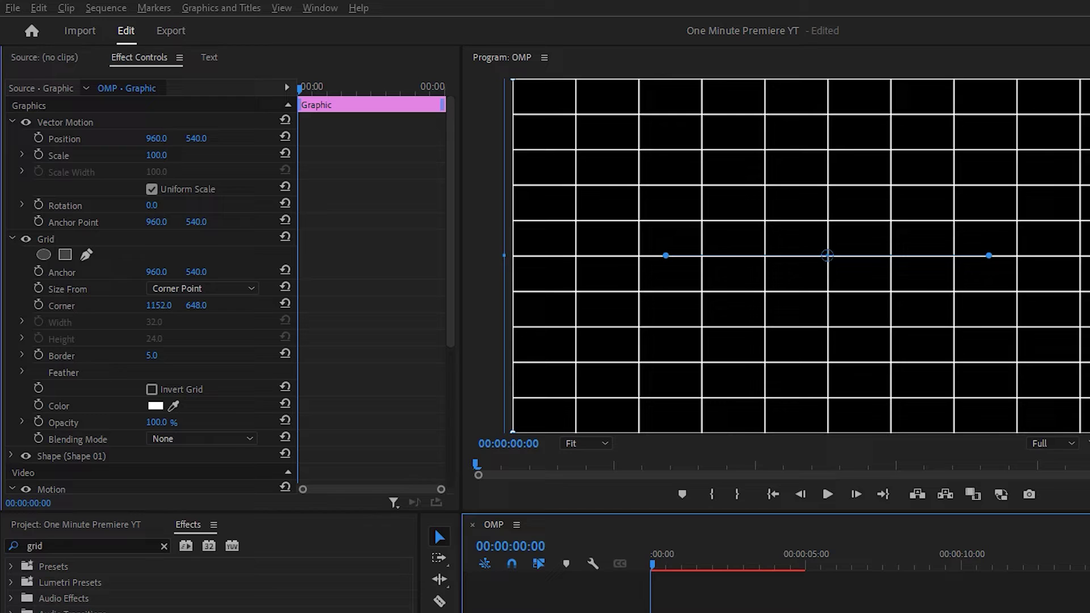
Set the Grid's corner to 1000×500, border to 1, and blending mode to Screen
click(113, 218)
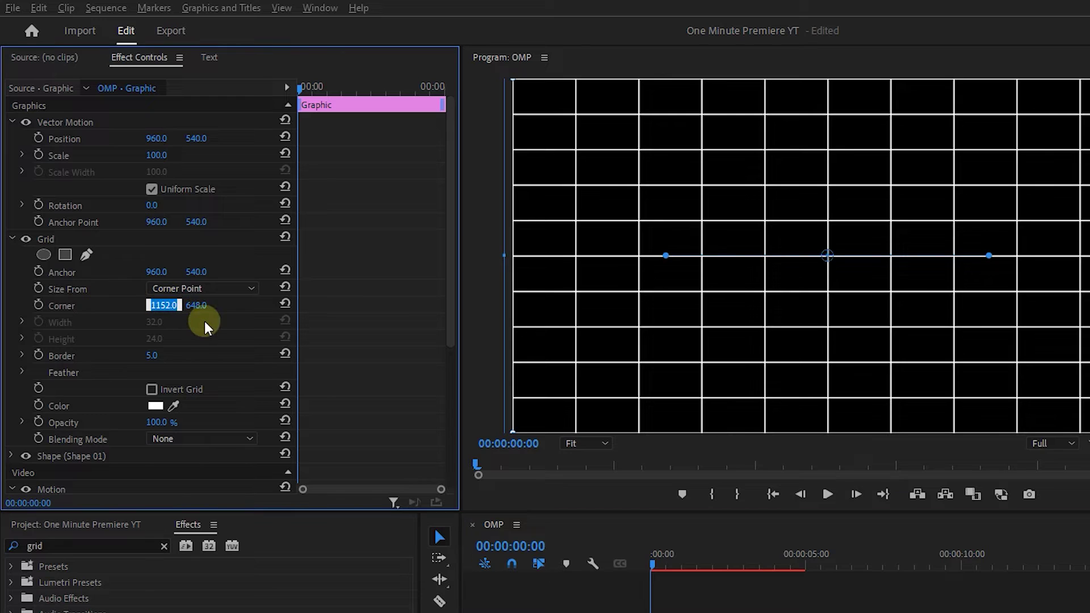
text(1000)
click(198, 305)
text(500)
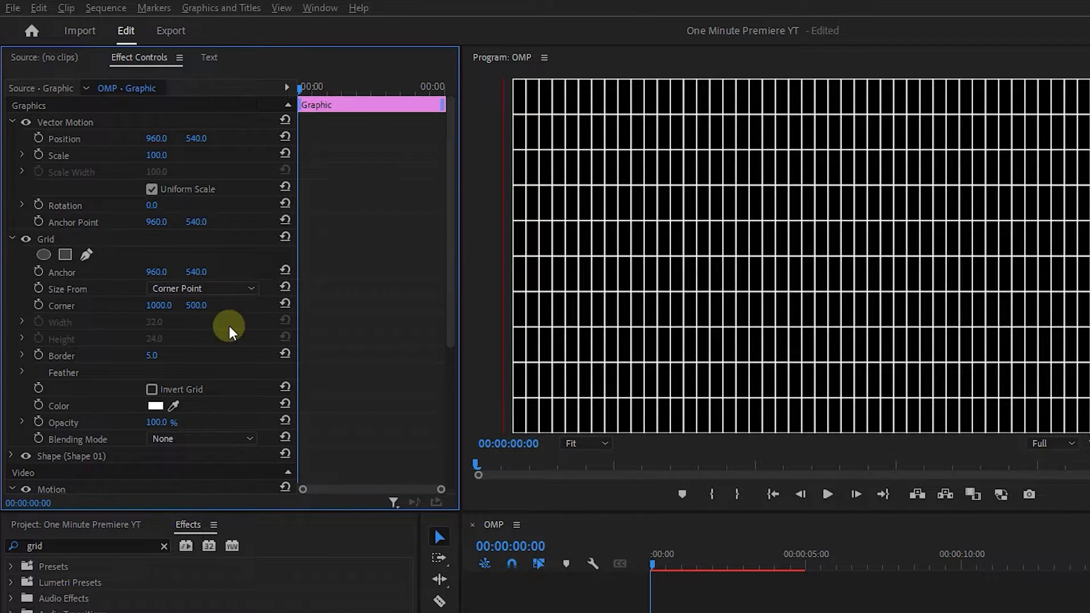
click(154, 355)
key(Return)
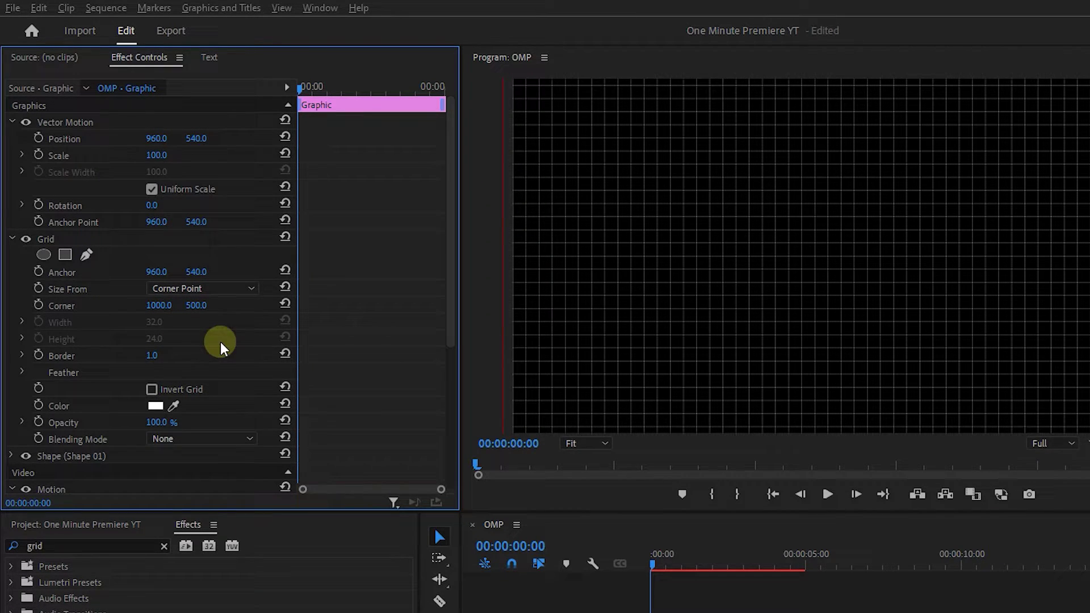
click(193, 441)
click(192, 544)
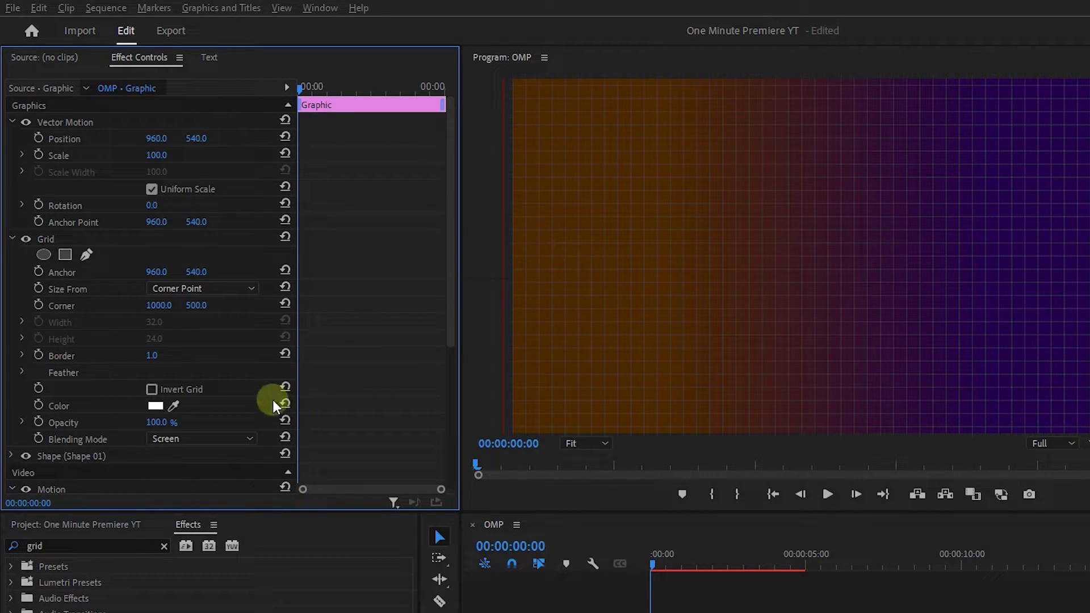
Keyframe Scale from 100 at the clip start to 130 at 00:00:03:03
scroll(226, 419, down, 5)
drag(328, 93, 294, 87)
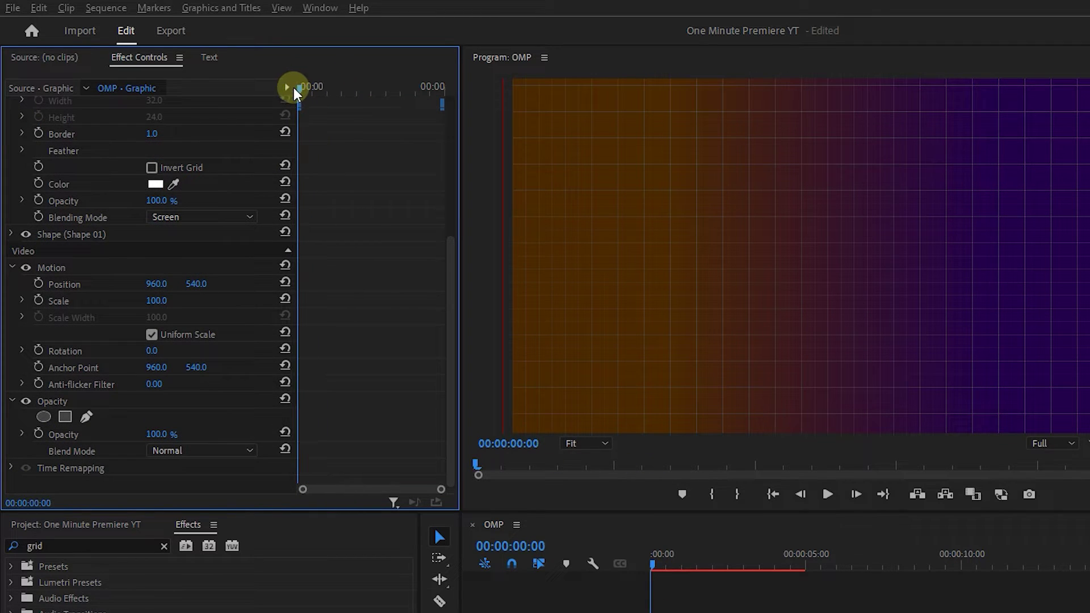
click(38, 301)
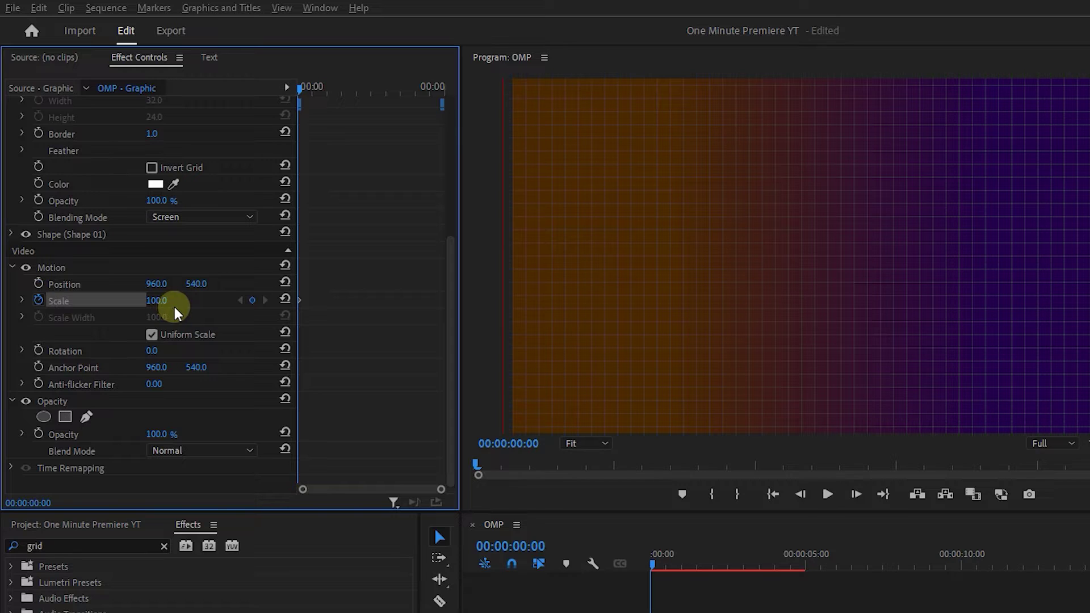
drag(324, 102, 389, 91)
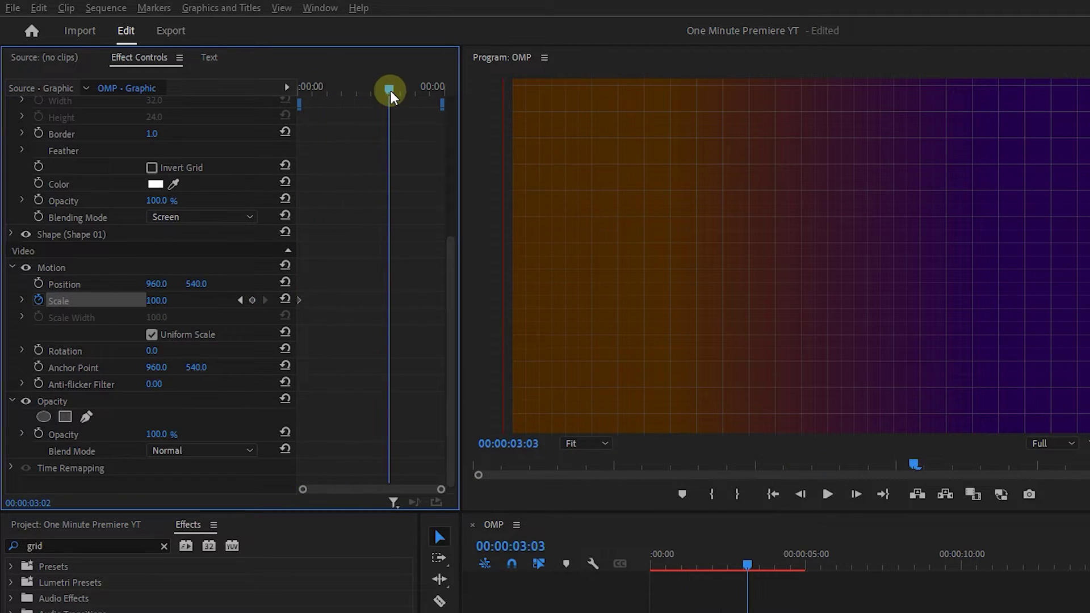
click(154, 301)
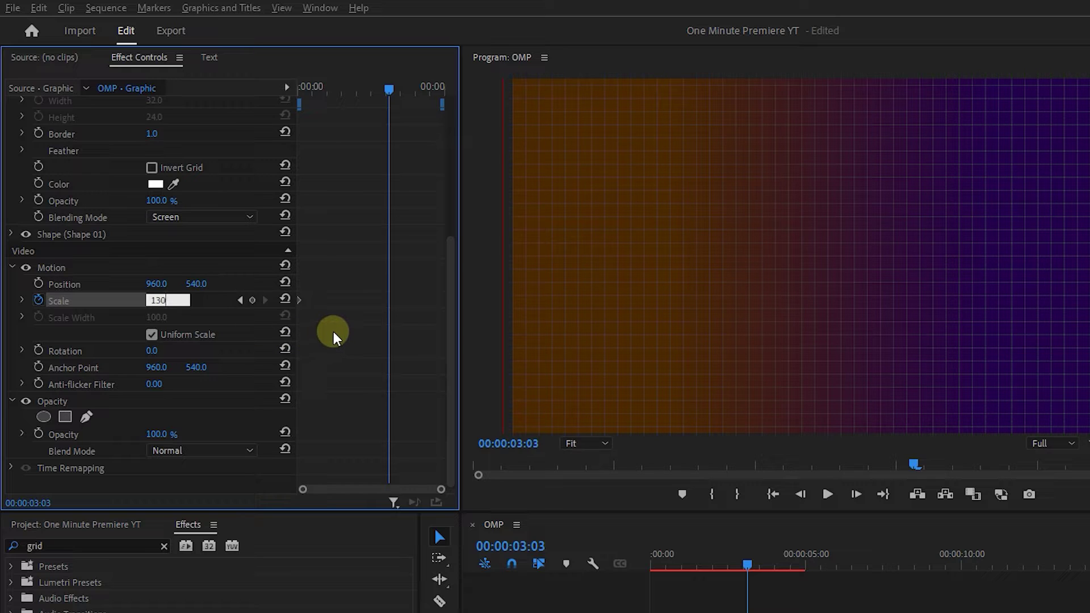
text(130)
key(Return)
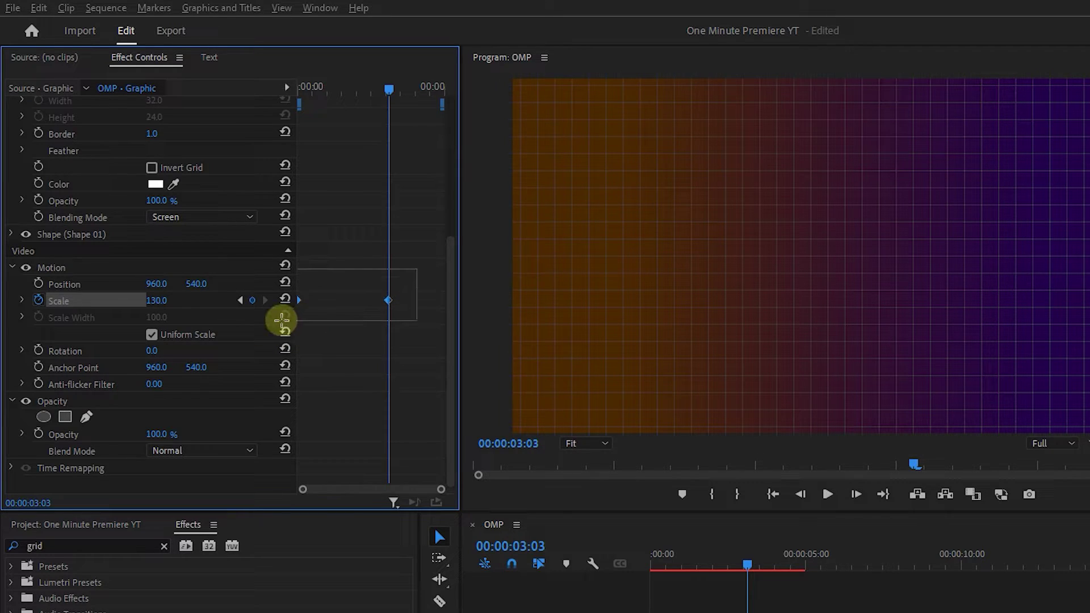
Ease into the second Scale keyframe, ease out of the first, and render a preview
right_click(390, 299)
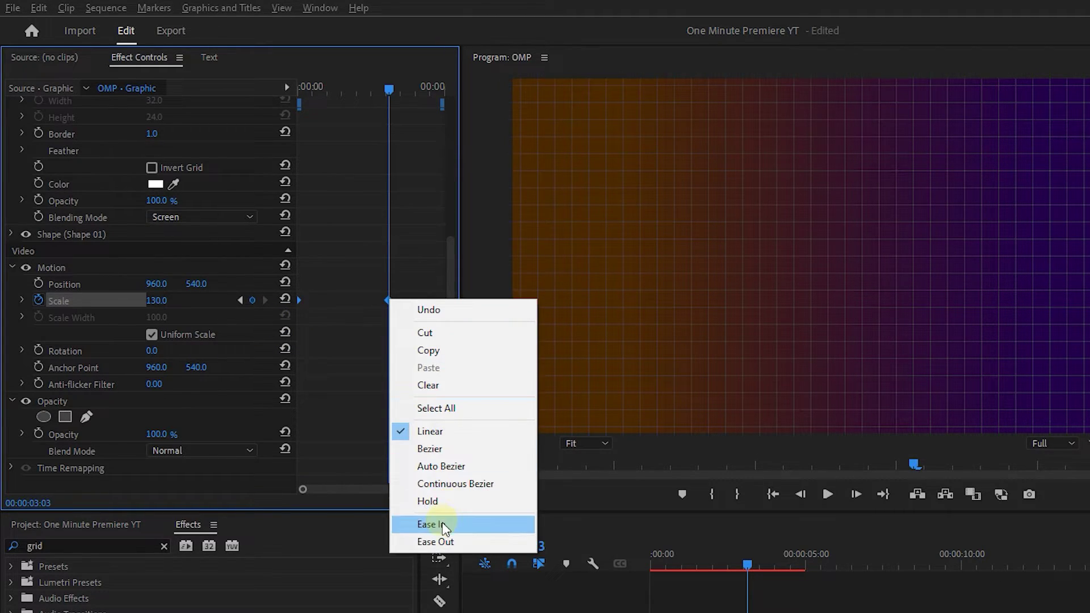
click(445, 523)
right_click(389, 300)
click(431, 528)
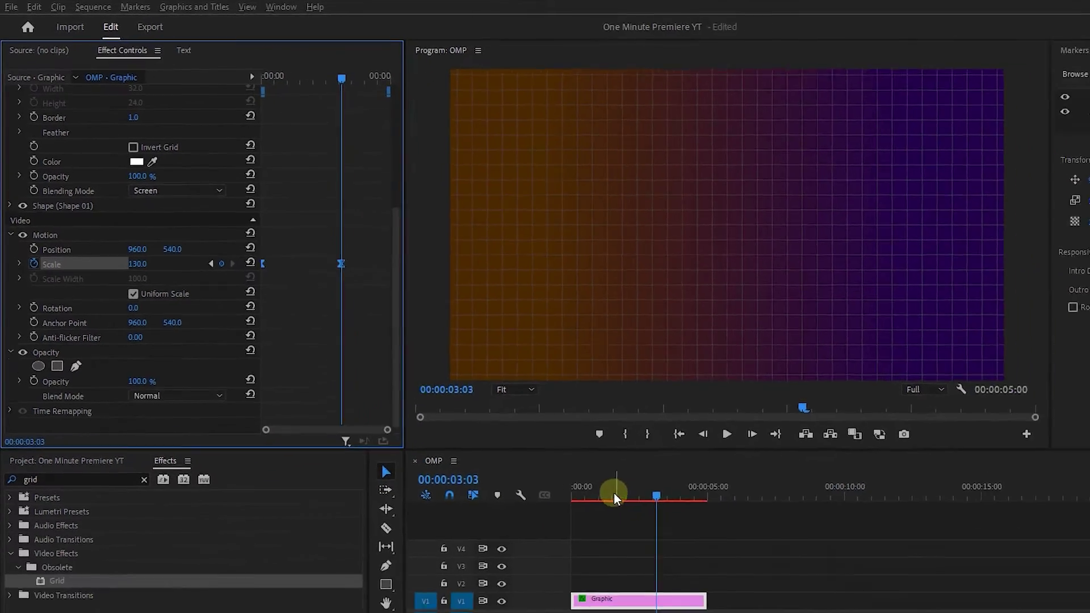
click(602, 490)
key(Return)
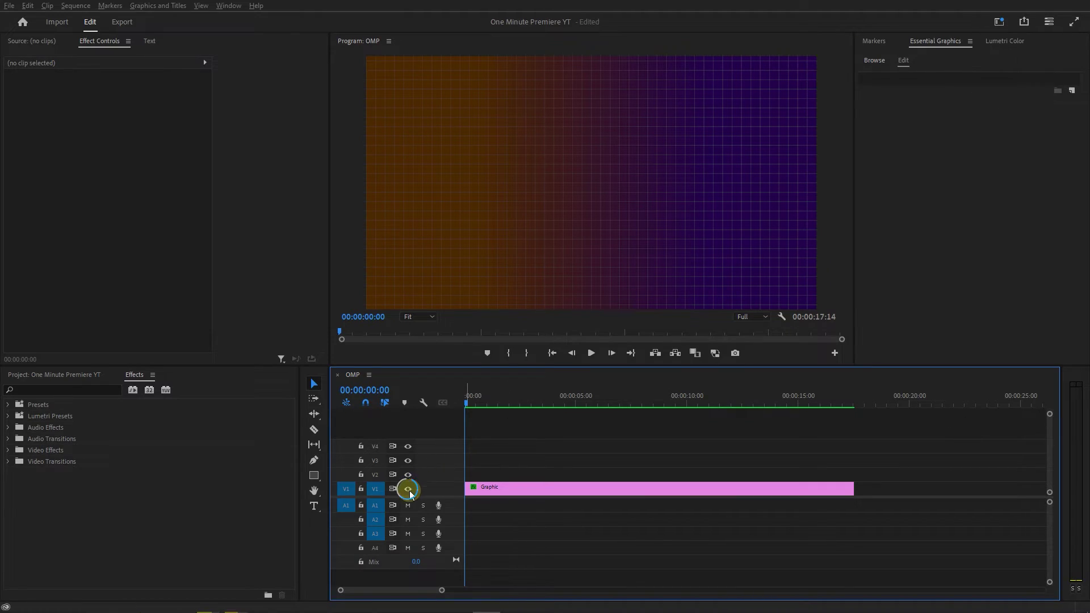
Hide V1, add the title 'Learn Video Editing In One Minute', and centre it horizontally and vertically
click(409, 489)
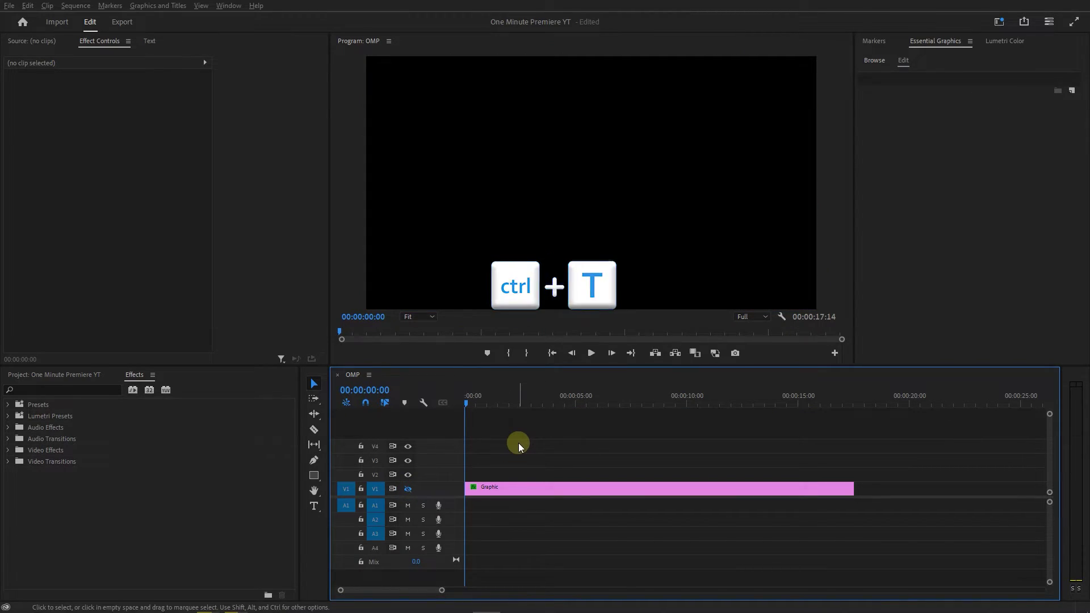
key(ctrl+t)
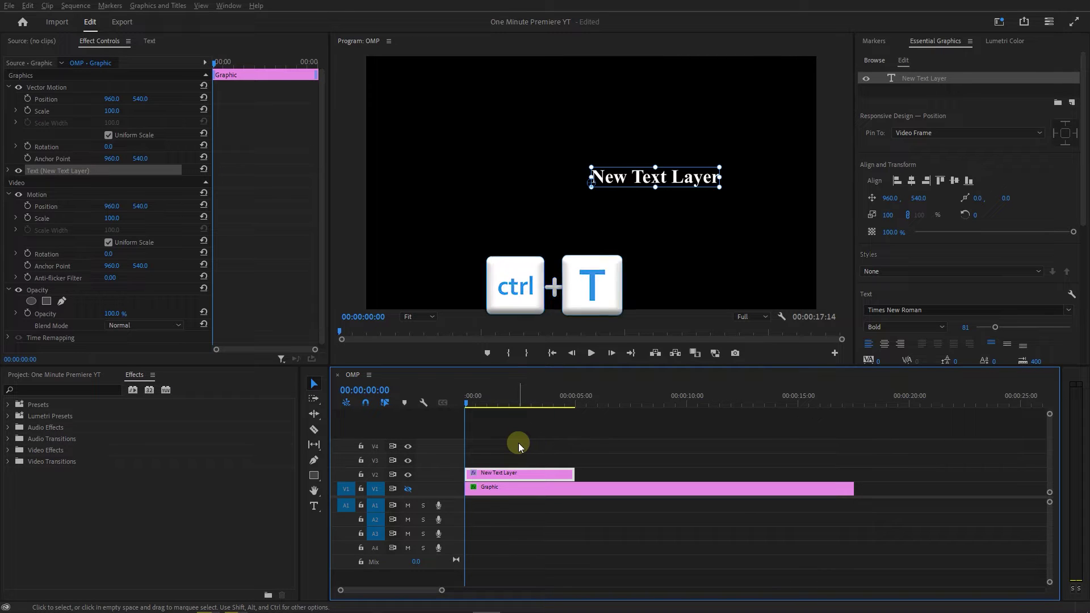
text(Learn Video Editing)
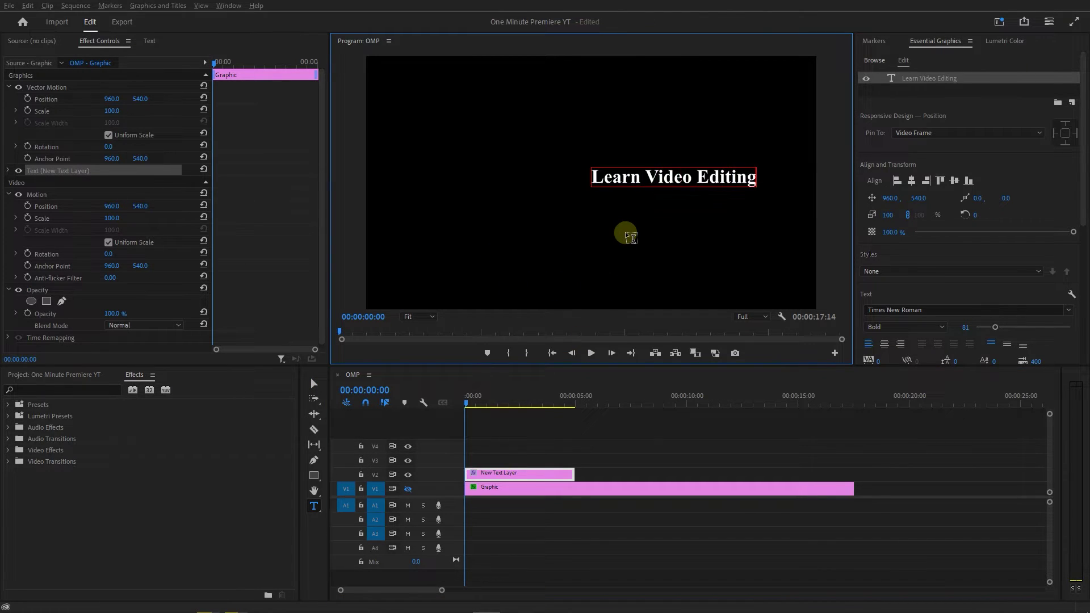
text( In One Minute)
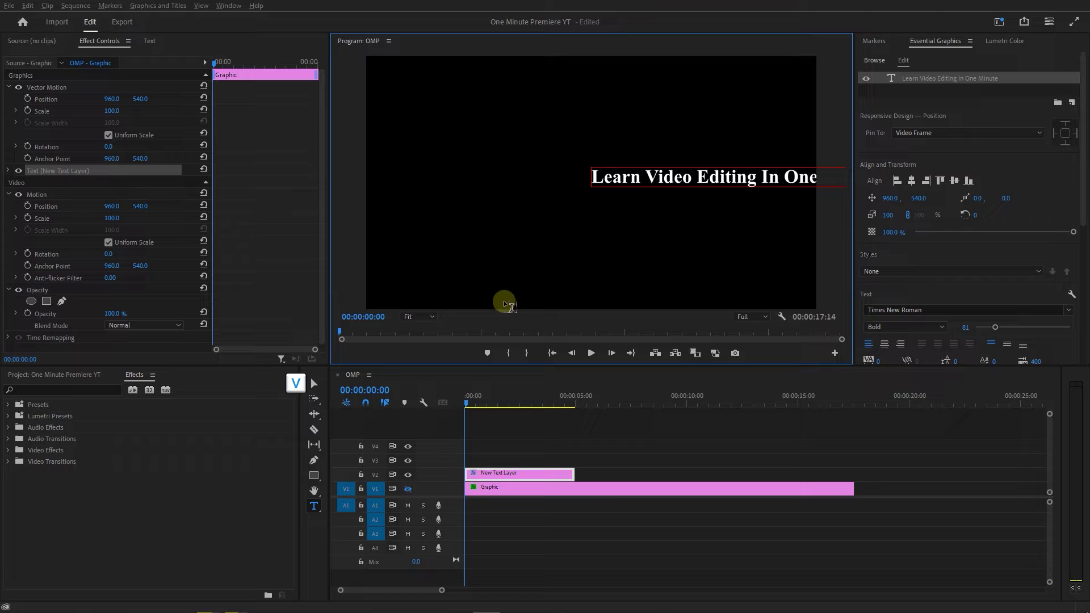
click(314, 384)
drag(736, 180, 603, 200)
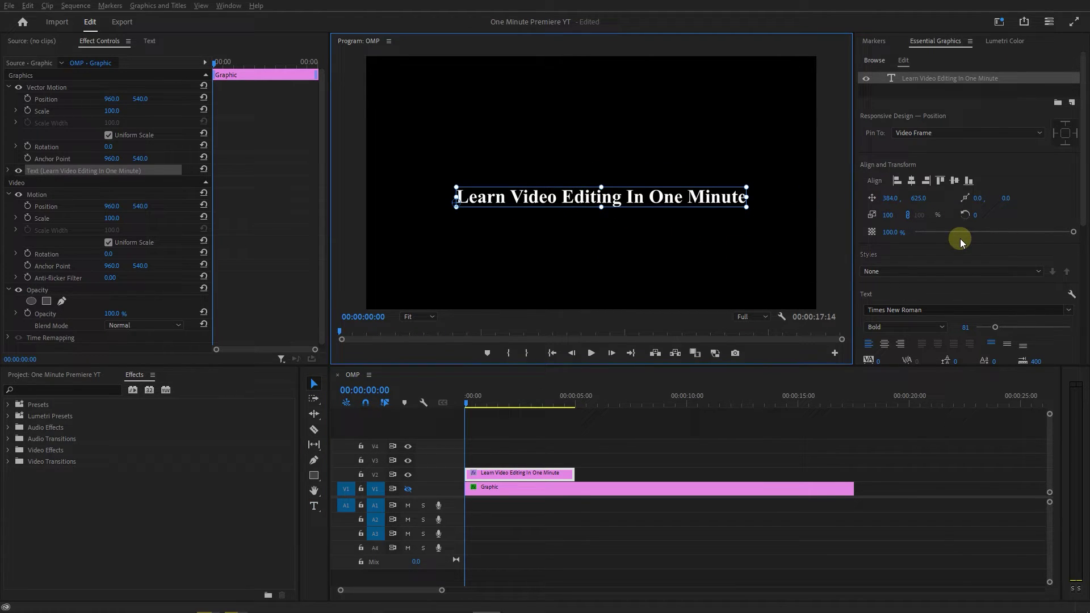
click(912, 181)
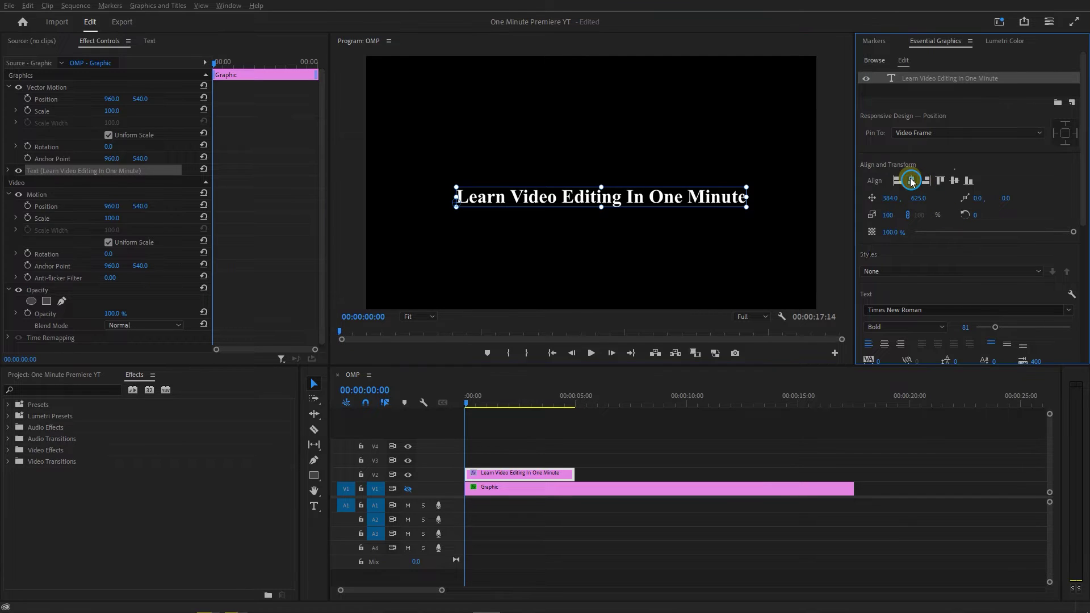
click(954, 180)
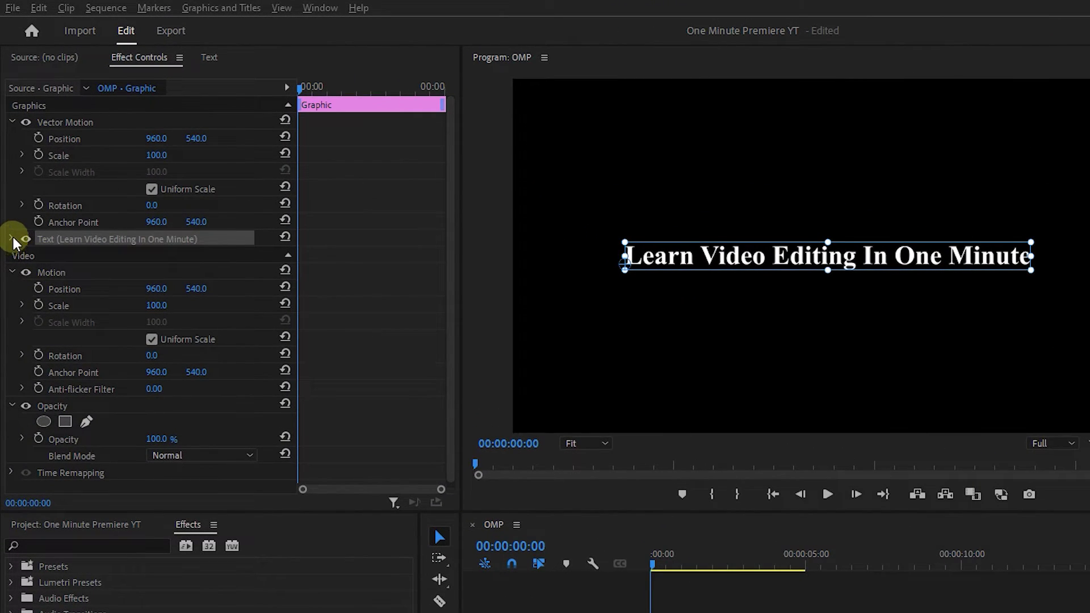
Add a rectangle mask with 200 feather to the title and shrink it to a narrow left strip
click(11, 238)
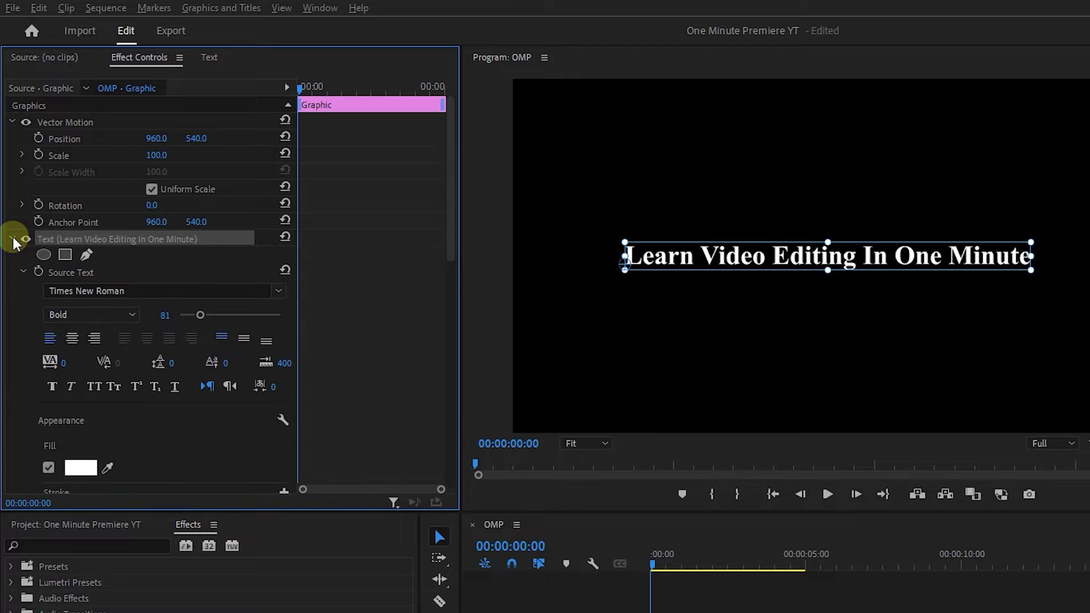
click(64, 255)
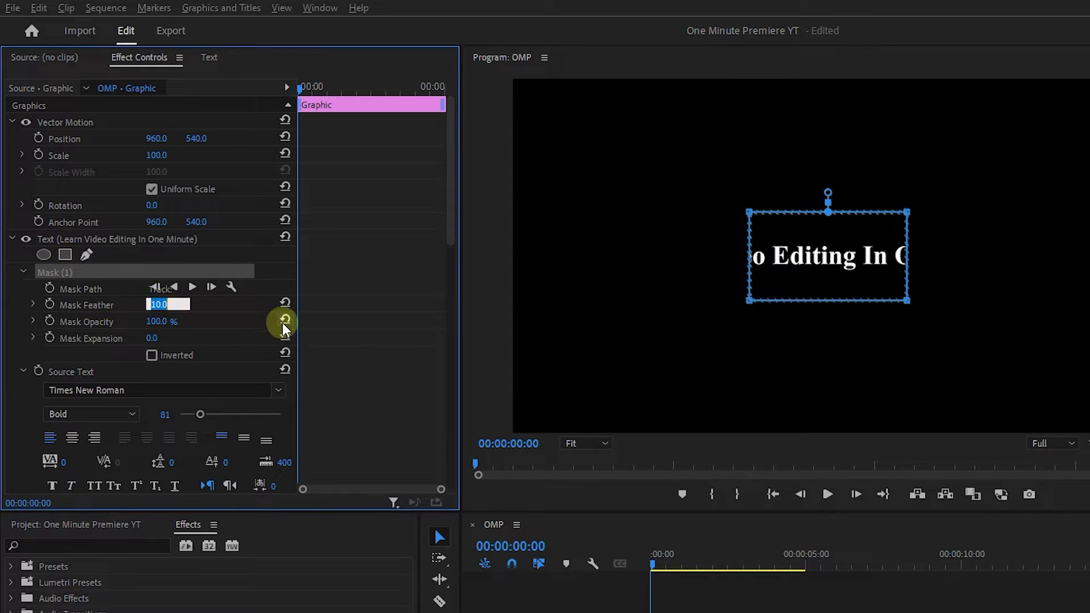
text(200)
key(Return)
drag(821, 248, 557, 253)
drag(479, 205, 479, 138)
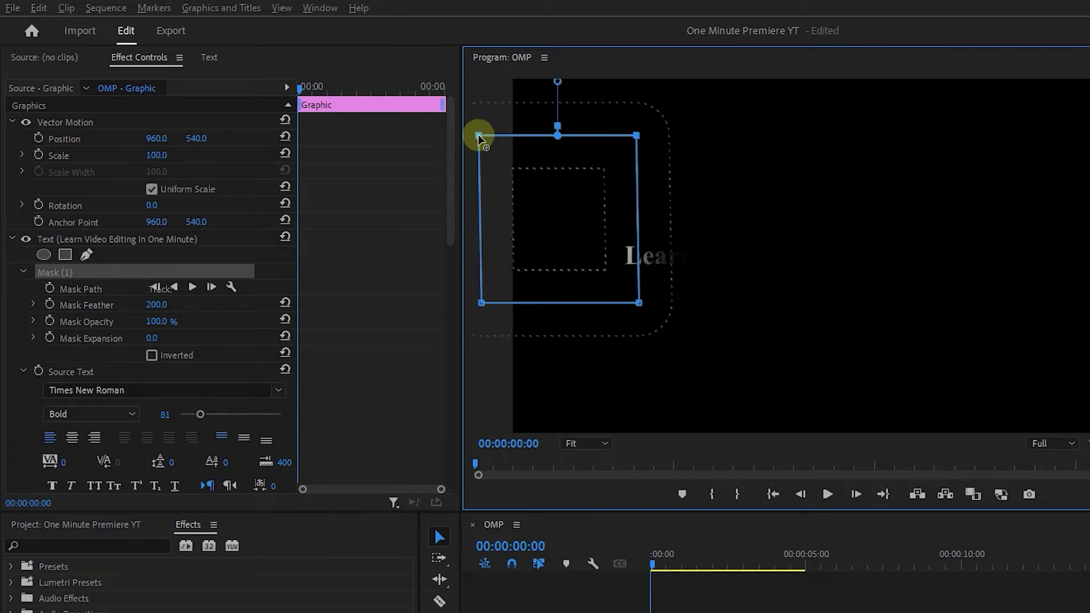
drag(639, 302, 542, 364)
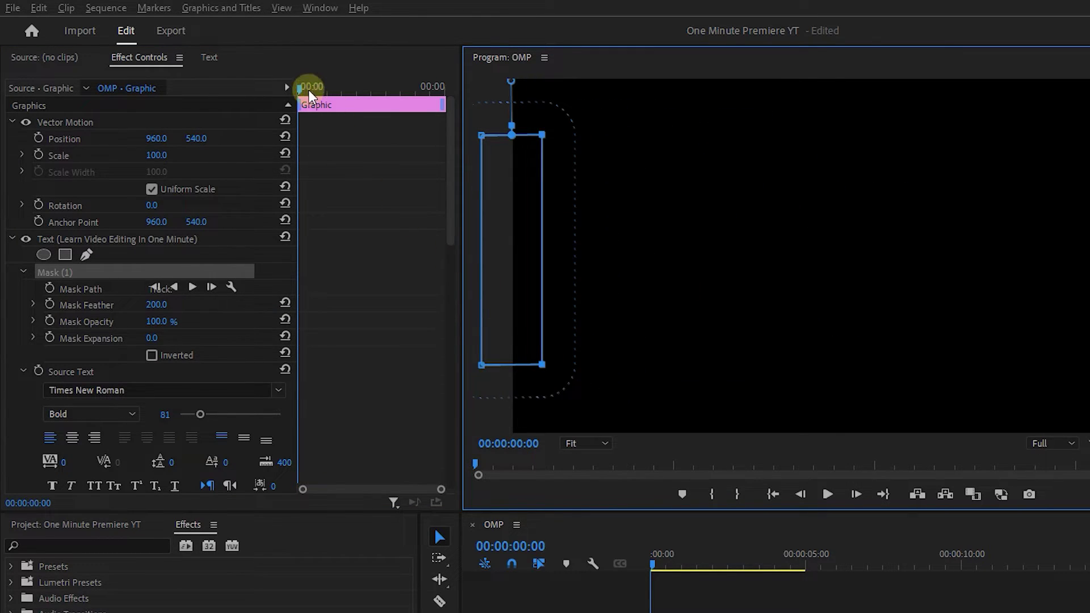
Keyframe the Mask Path at the clip start, widen it at 00:00:01:24, then re-enable V1
drag(308, 90, 298, 87)
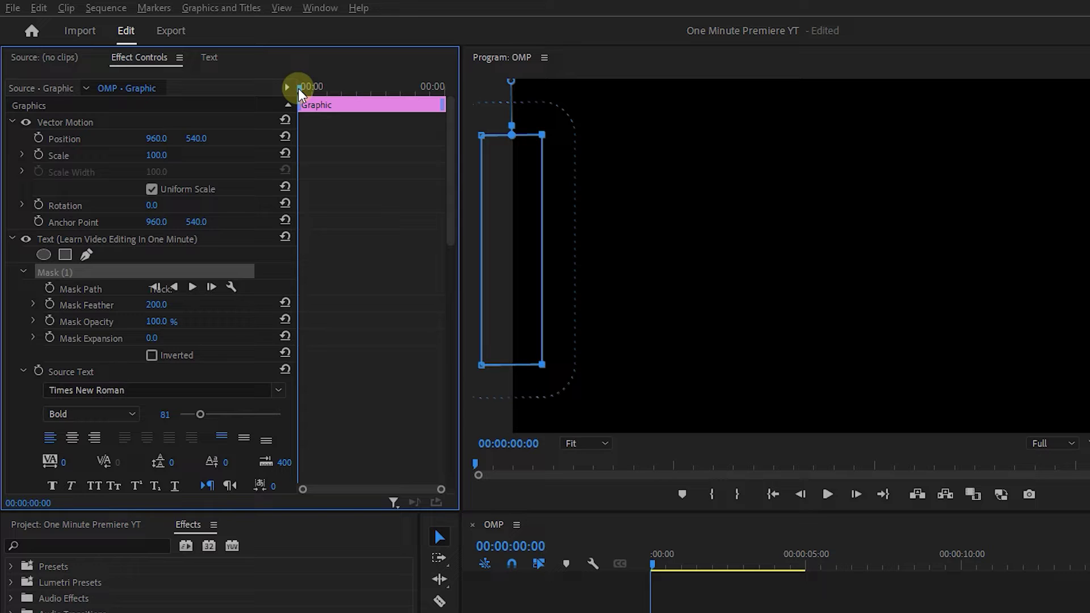
click(50, 289)
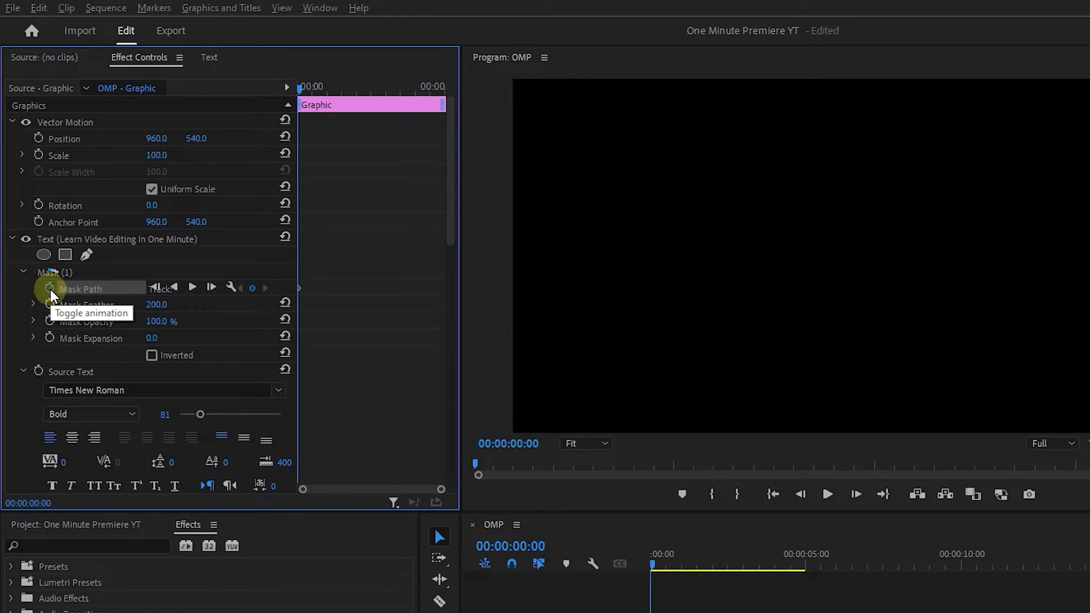
drag(310, 89, 354, 90)
click(53, 272)
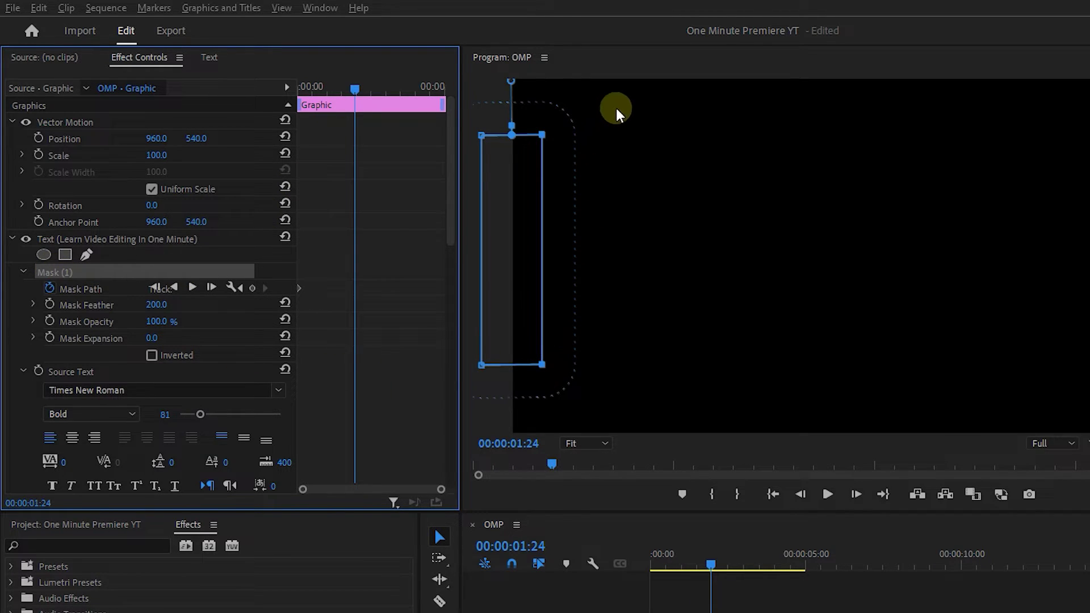
click(587, 175)
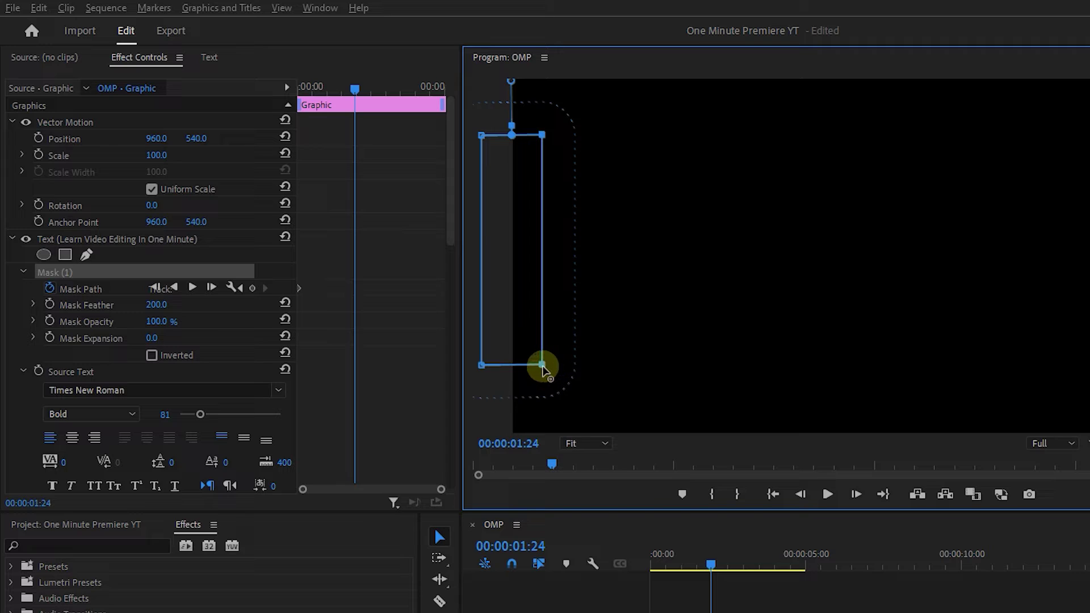
drag(543, 369, 1087, 381)
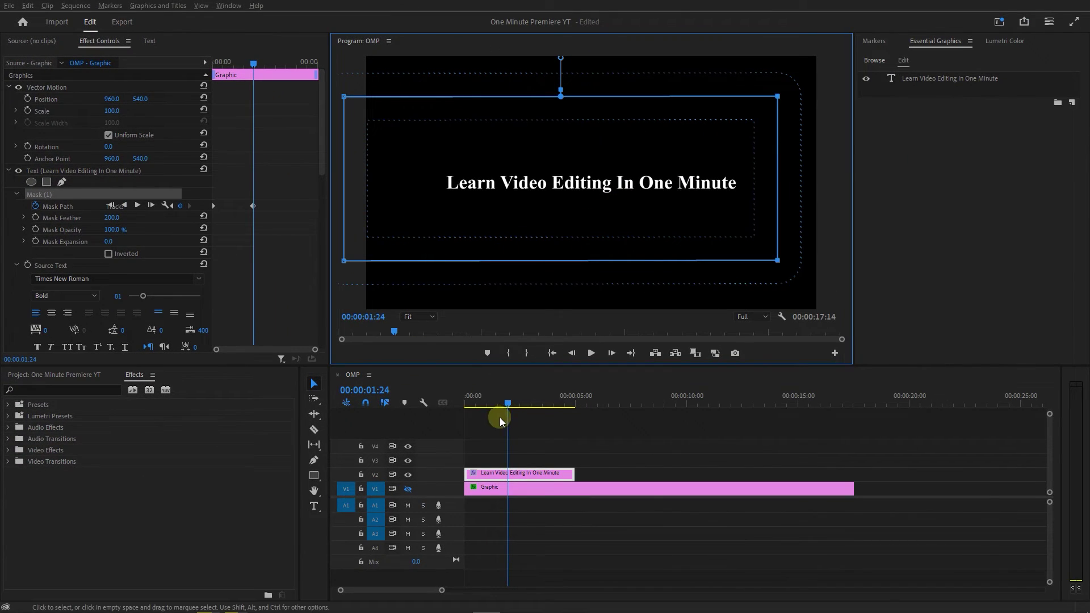
drag(500, 417, 452, 397)
click(407, 489)
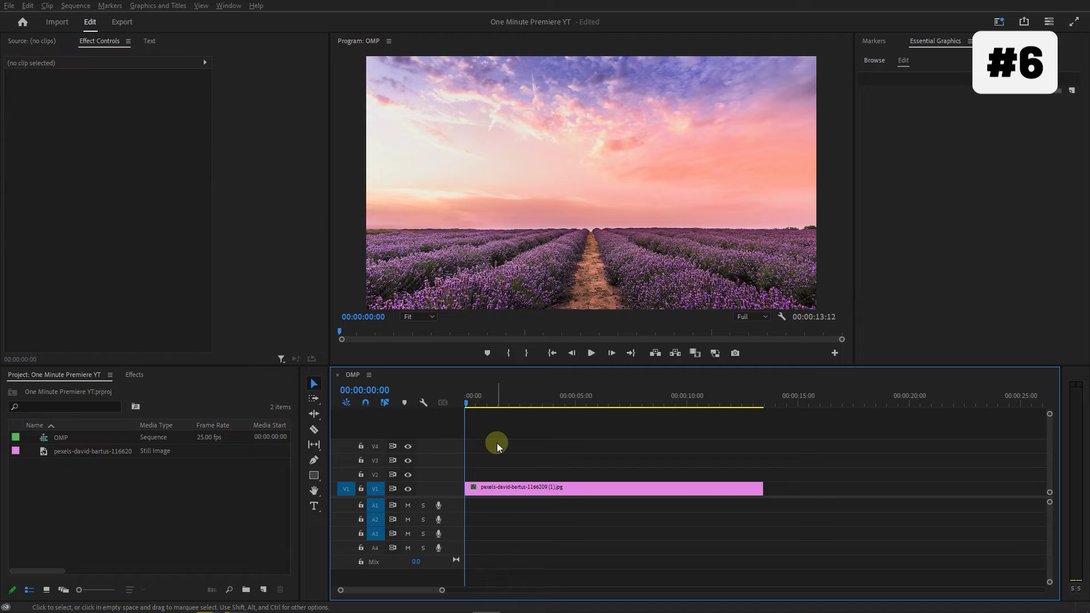
Start Scale and Rotation keyframes at the photo's start with Scale set to 120
drag(469, 398, 526, 411)
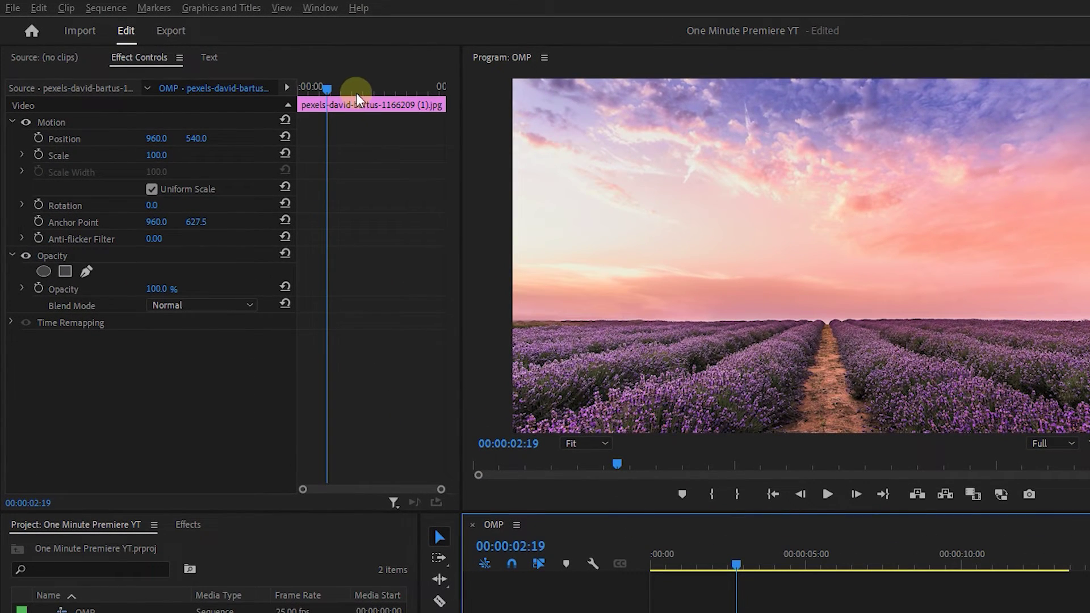
drag(356, 93, 285, 95)
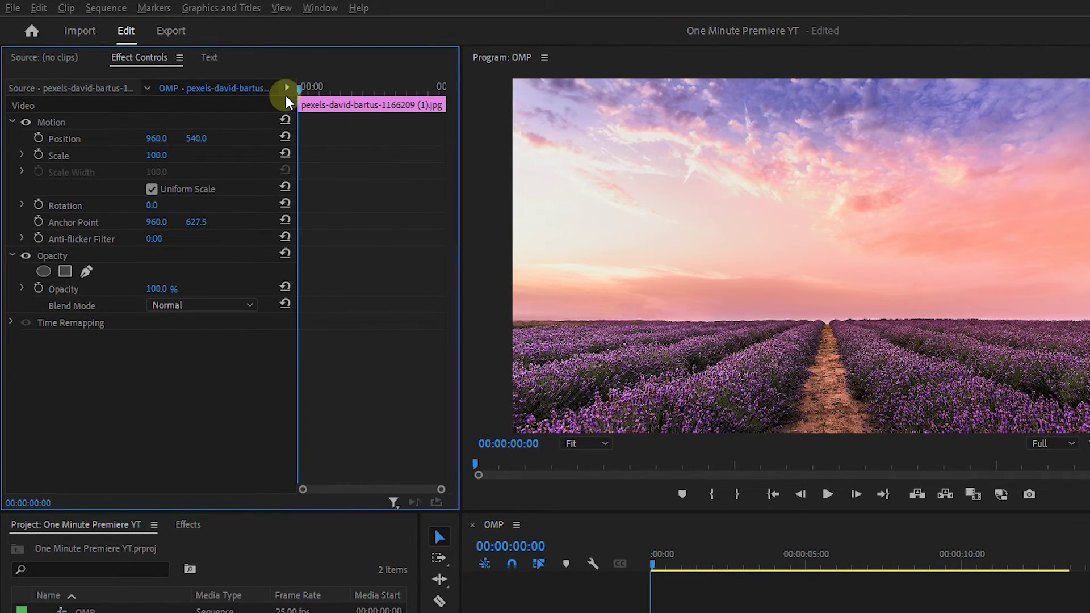
click(38, 155)
click(38, 206)
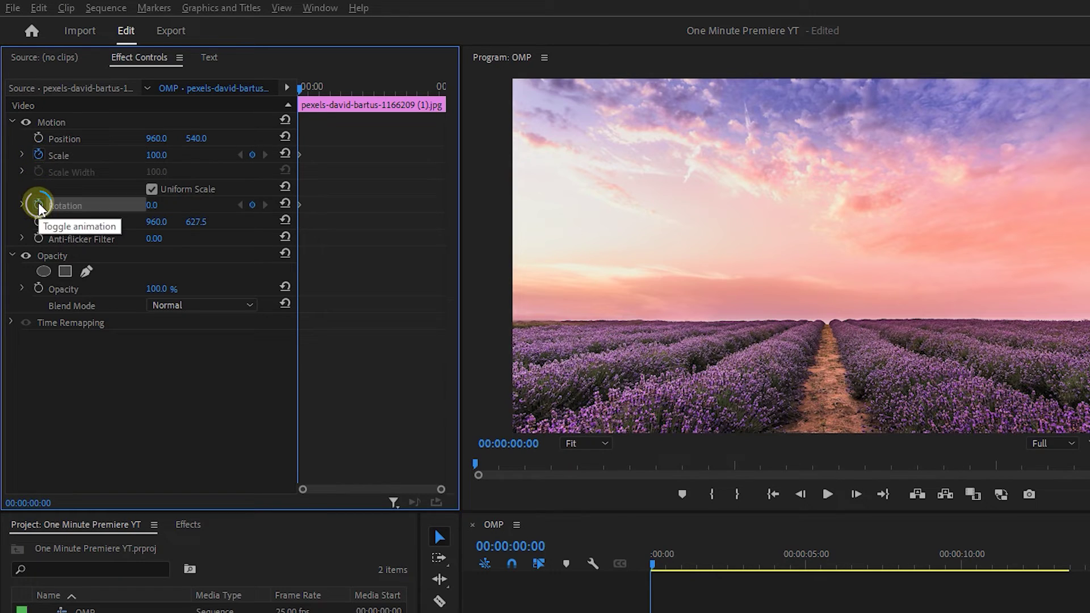
text(120)
click(244, 175)
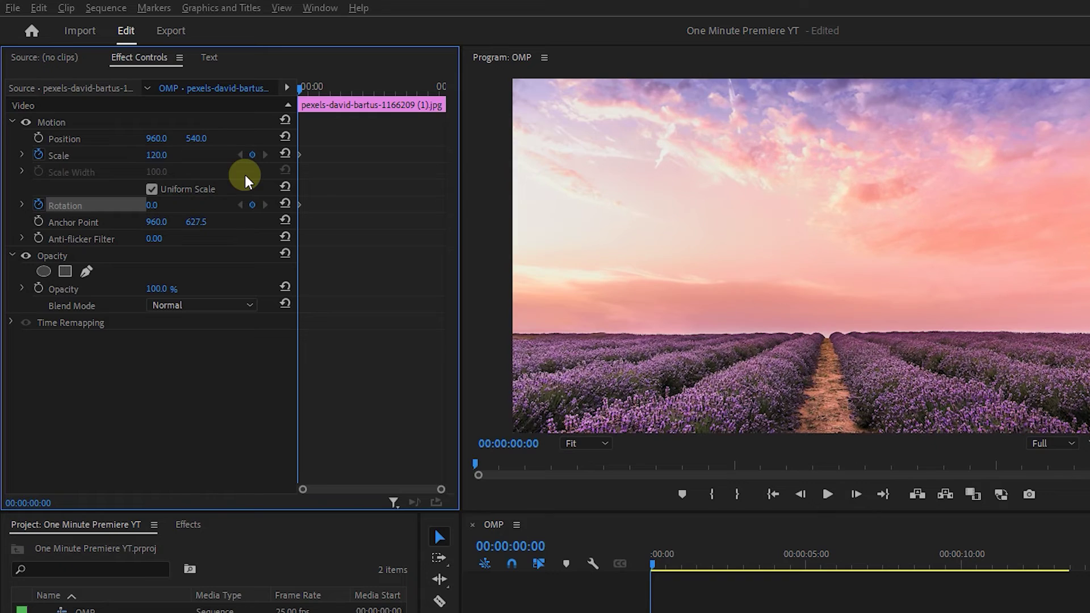
At 00:00:03:05, set Scale to 150 and Rotation to -15°
click(331, 87)
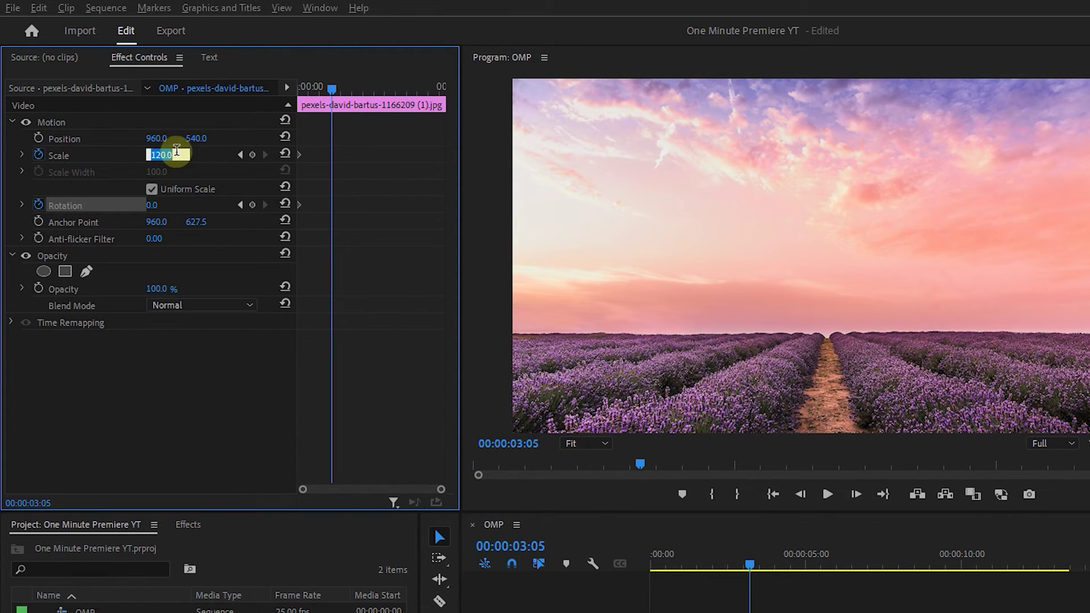
text(150)
key(Return)
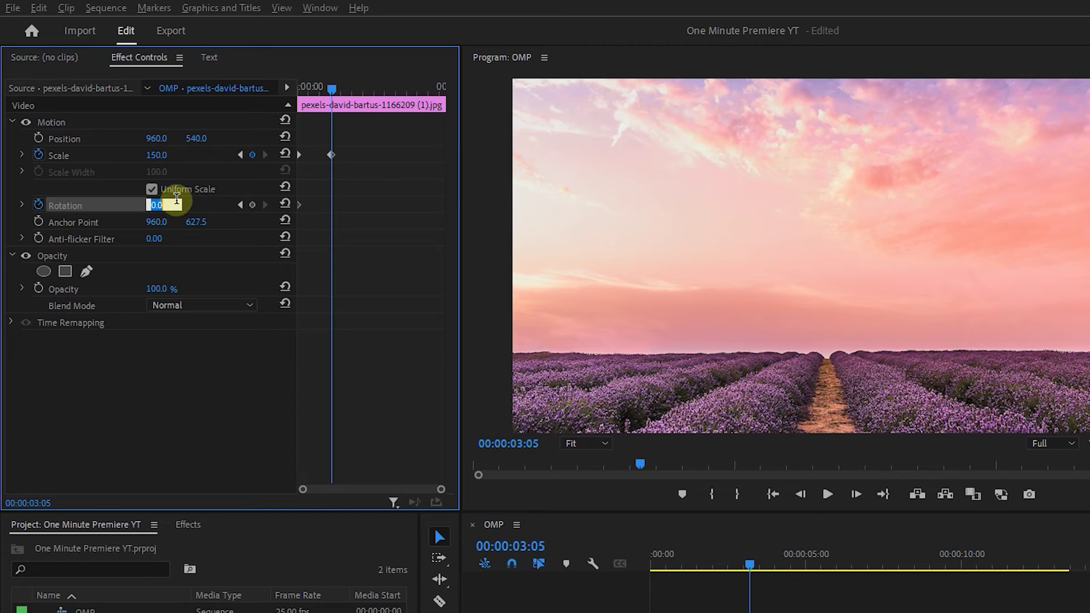
text(-15)
click(205, 174)
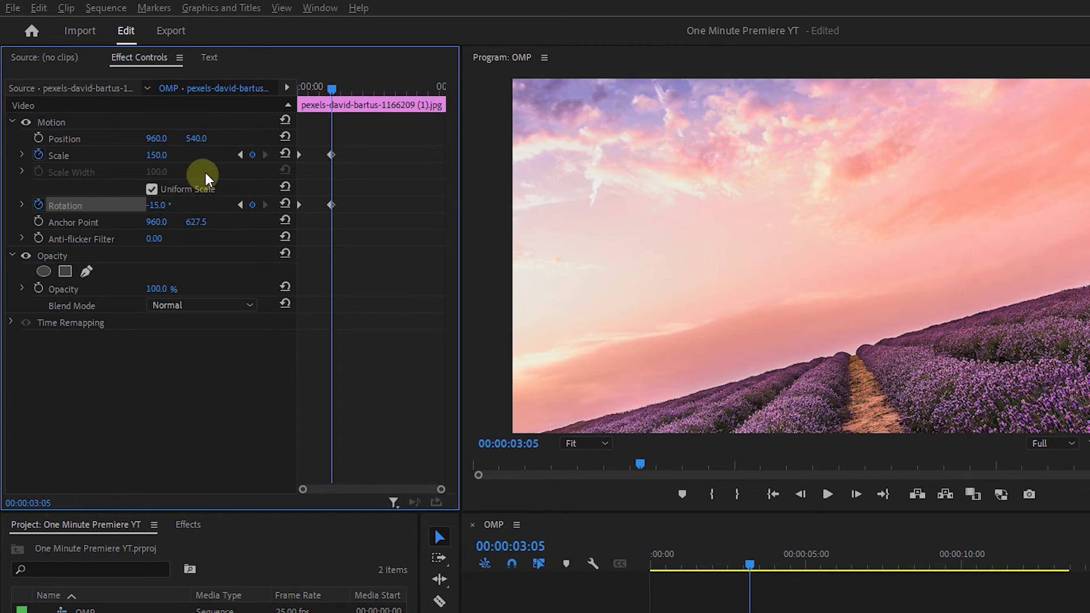
Play back the zoom-rotate animation and apply Ease In to the ending keyframes
drag(337, 91, 282, 90)
key(space)
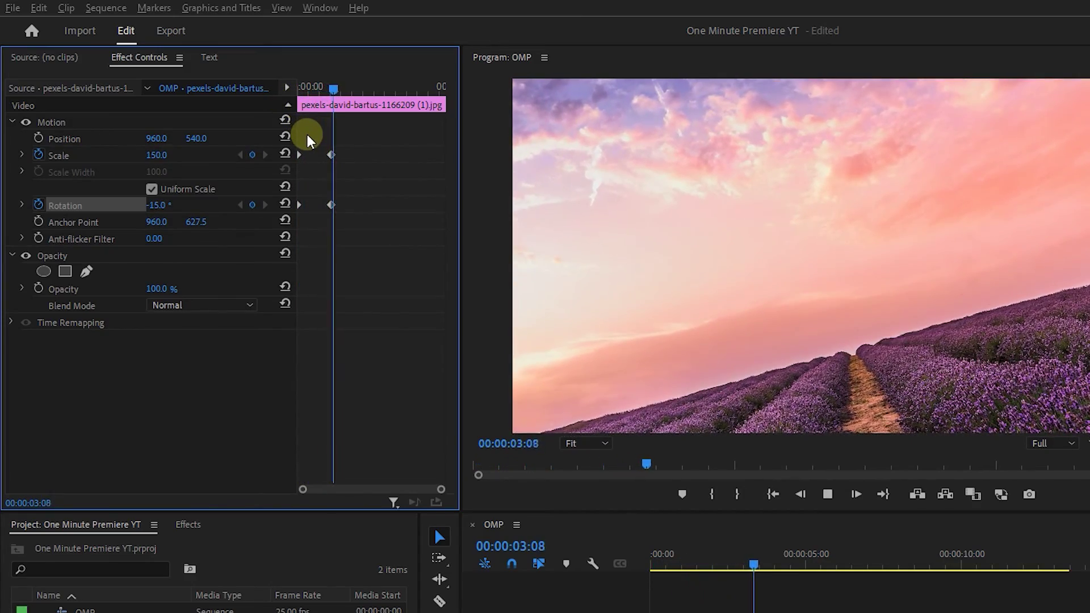
key(space)
drag(310, 221, 333, 154)
right_click(332, 154)
click(390, 378)
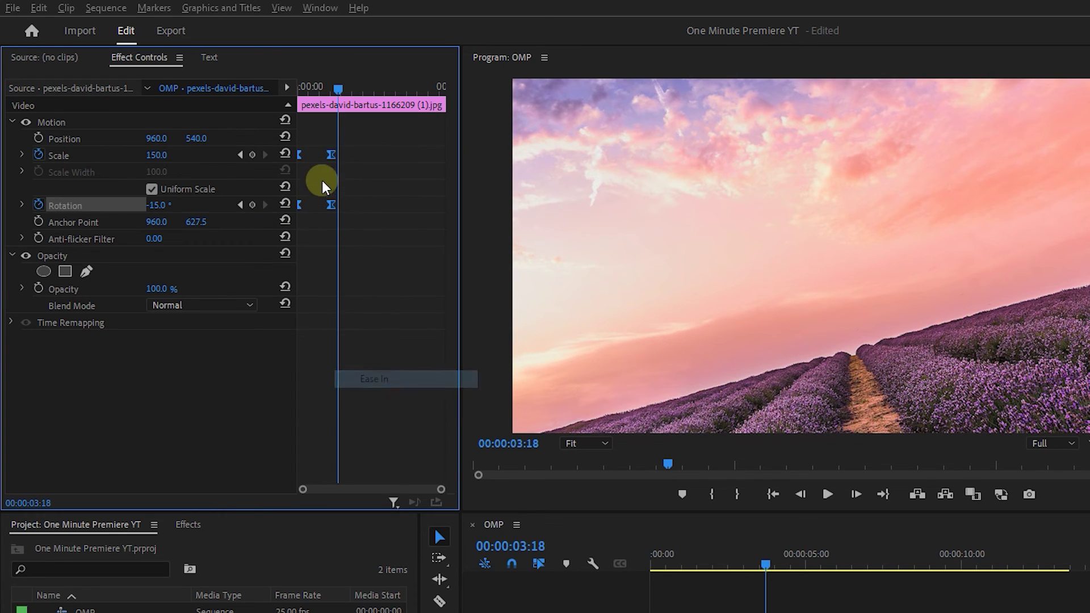